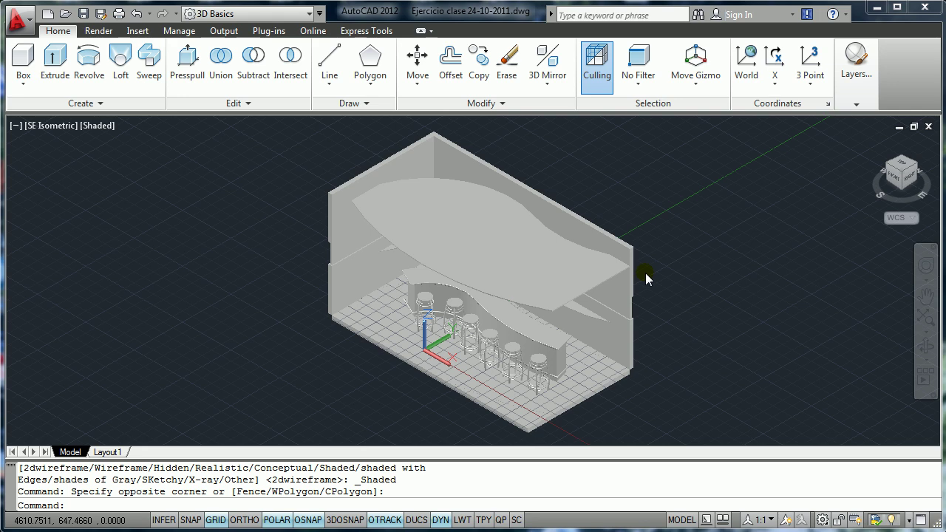
- Switch AutoCAD to the 3D Modeling workspace
{"action": "mouse_move", "coordinate": [559, 317]}
{"action": "middle_mouse_down"}
{"action": "mouse_move", "coordinate": [539, 313]}
{"action": "mouse_move", "coordinate": [481, 99]}
{"action": "mouse_move", "coordinate": [482, 297]}
{"action": "mouse_move", "coordinate": [699, 321]}
{"action": "mouse_move", "coordinate": [589, 364]}
{"action": "mouse_move", "coordinate": [650, 436]}
{"action": "mouse_move", "coordinate": [378, 205]}
{"action": "mouse_move", "coordinate": [569, 376]}
{"action": "middle_mouse_up"}
{"action": "scroll", "coordinate": [539, 313], "scroll_direction": "up", "scroll_amount": 6}
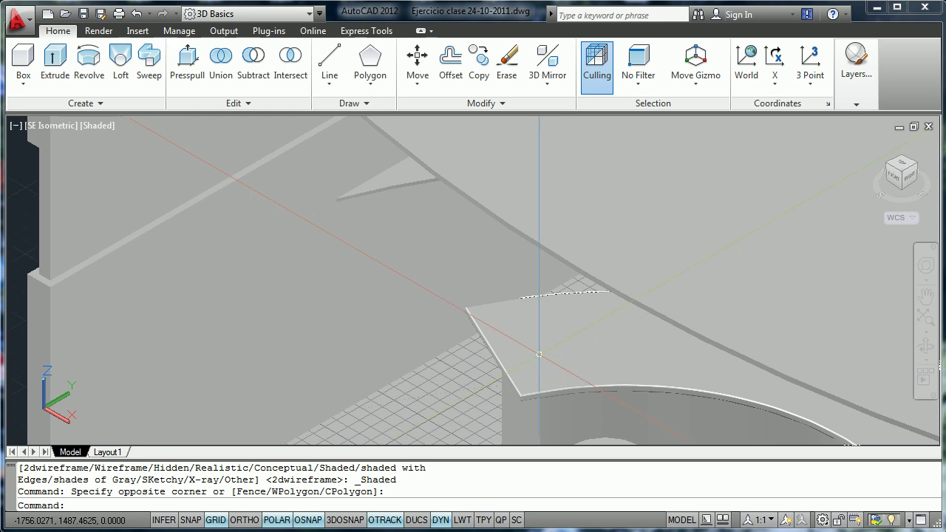
{"action": "scroll", "coordinate": [541, 356], "scroll_direction": "down", "scroll_amount": 6}
{"action": "middle_click_drag", "start_coordinate": [397, 229], "coordinate": [497, 291]}
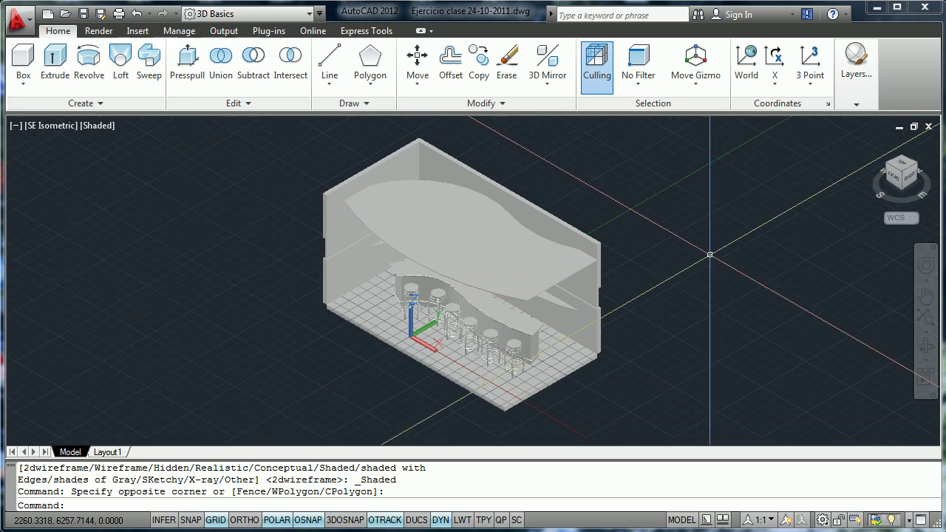
{"action": "left_click", "coordinate": [925, 345]}
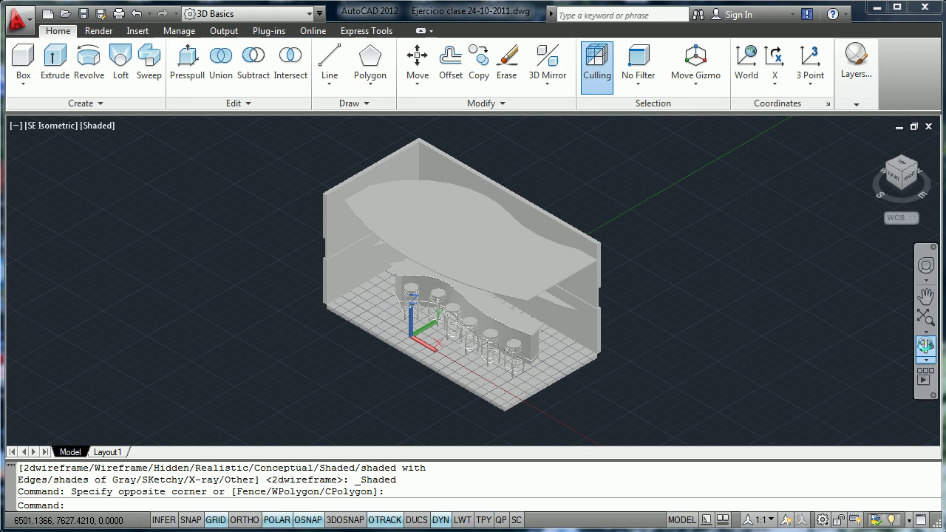
{"action": "left_click_drag", "start_coordinate": [537, 325], "coordinate": [563, 328]}
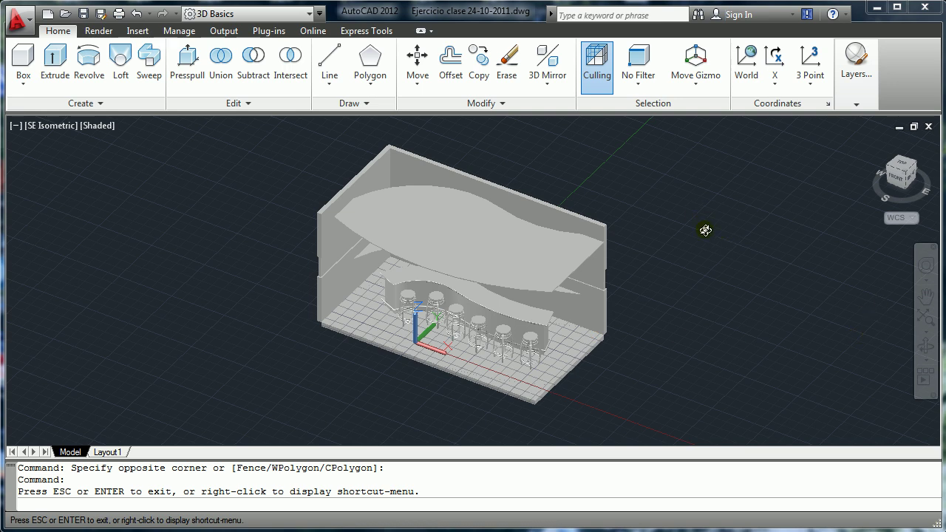
{"action": "key", "text": "Escape"}
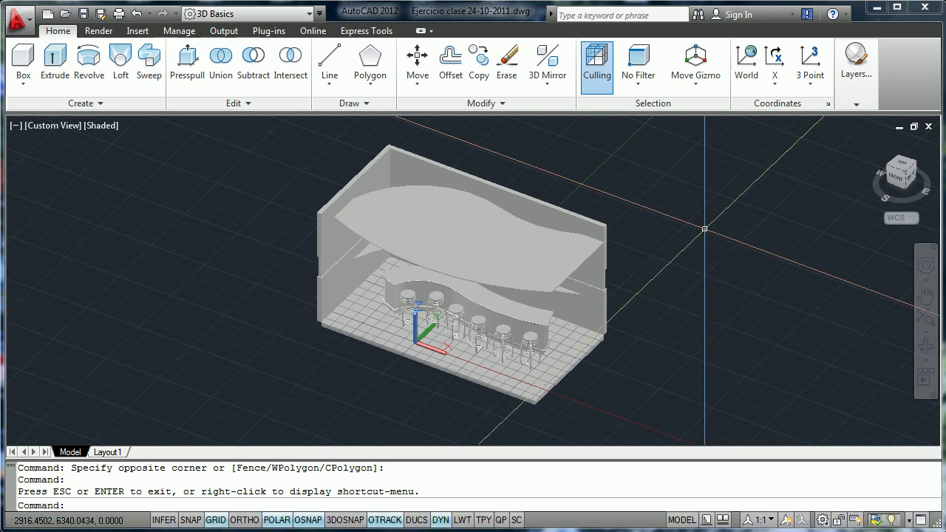
{"action": "left_click", "coordinate": [239, 14]}
{"action": "left_click", "coordinate": [222, 62]}
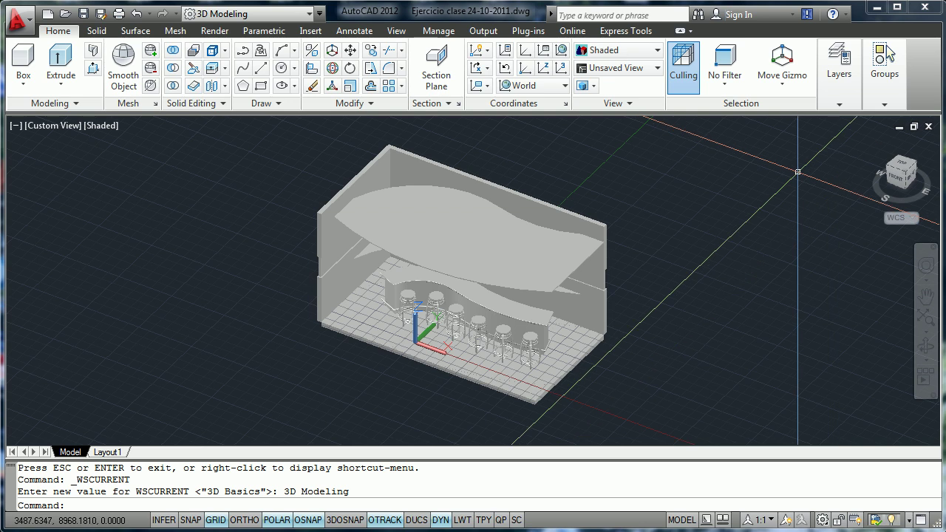
- Display the bar model in 2D Wireframe, viewed from the ViewCube's TOP face
{"action": "left_click", "coordinate": [607, 53]}
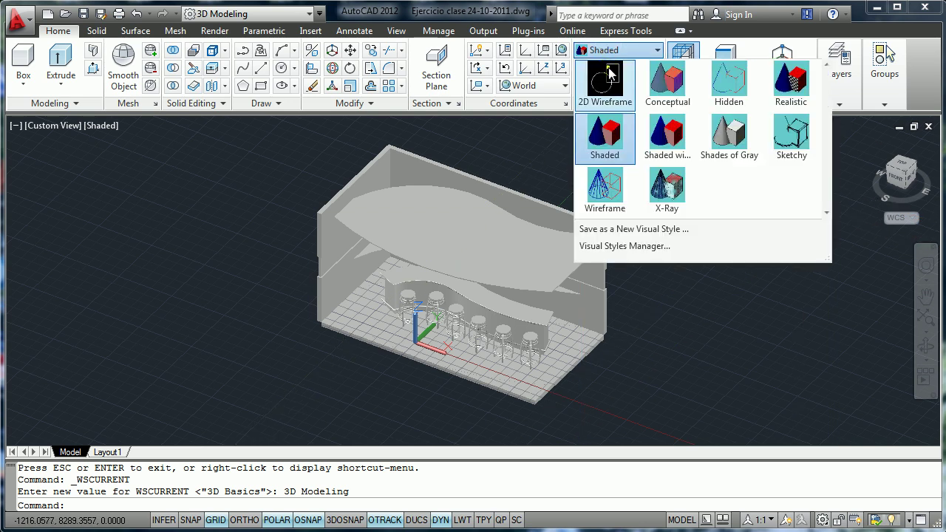
{"action": "left_click", "coordinate": [630, 103]}
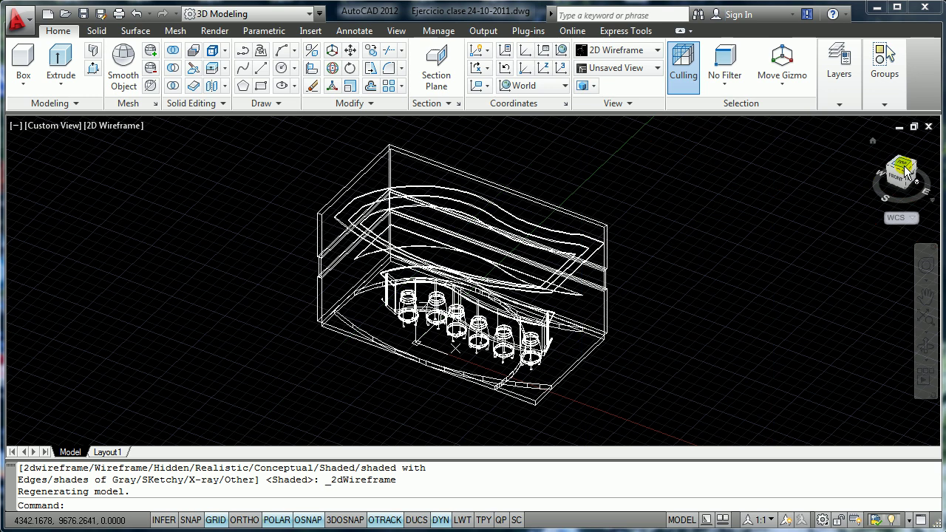
{"action": "left_click", "coordinate": [902, 167]}
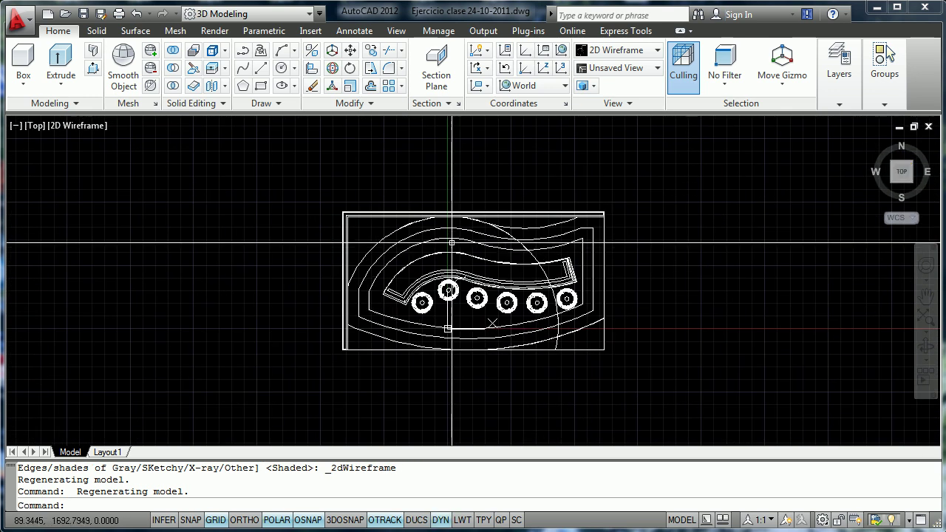
- Draw a vertical section plane from below the plan to straight above, through the third stool, and select it
{"action": "left_click", "coordinate": [443, 61]}
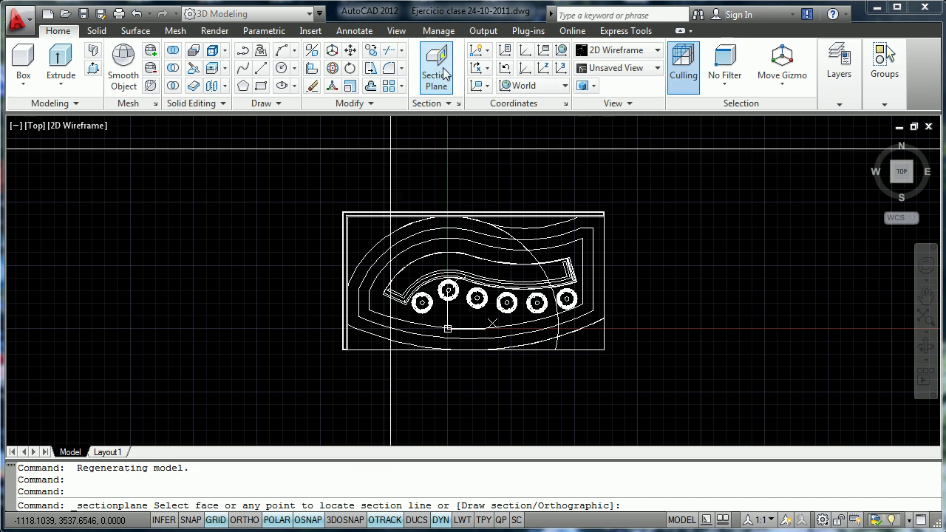
{"action": "left_click", "coordinate": [473, 375]}
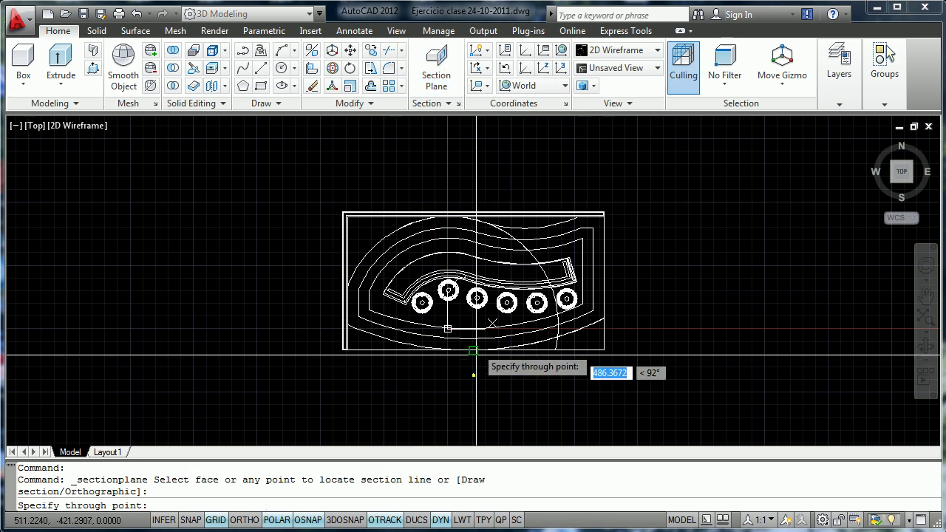
{"action": "left_click", "coordinate": [489, 186]}
{"action": "left_click", "coordinate": [475, 191]}
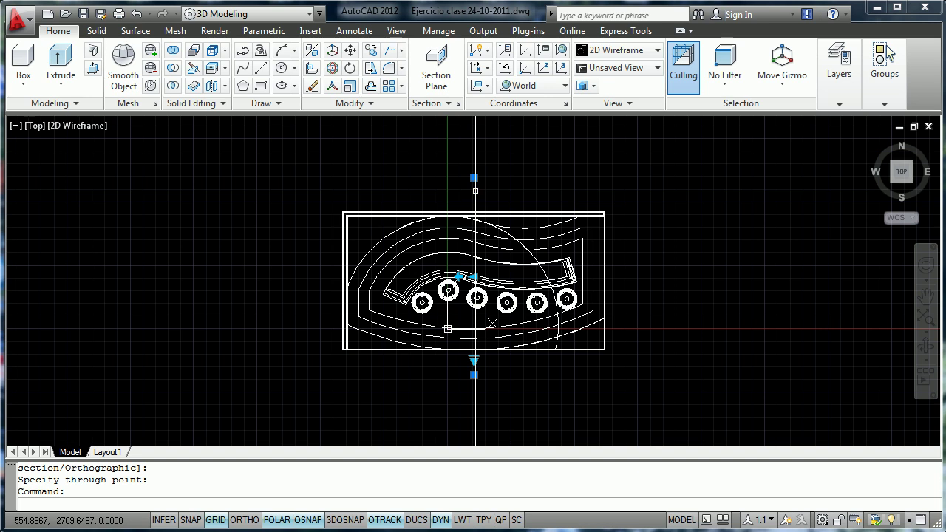
{"action": "scroll", "coordinate": [458, 293], "scroll_direction": "up", "scroll_amount": 5}
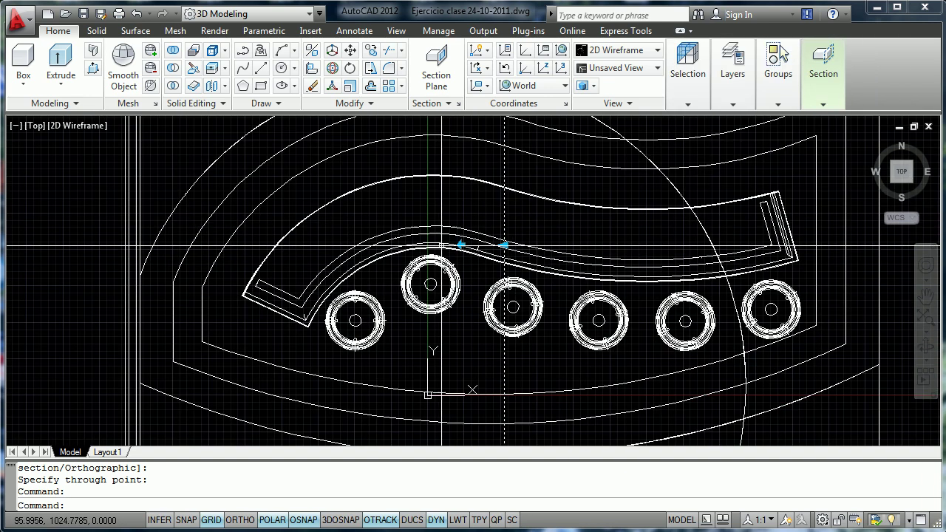
{"action": "scroll", "coordinate": [469, 261], "scroll_direction": "down", "scroll_amount": 3}
{"action": "scroll", "coordinate": [347, 272], "scroll_direction": "down", "scroll_amount": 2}
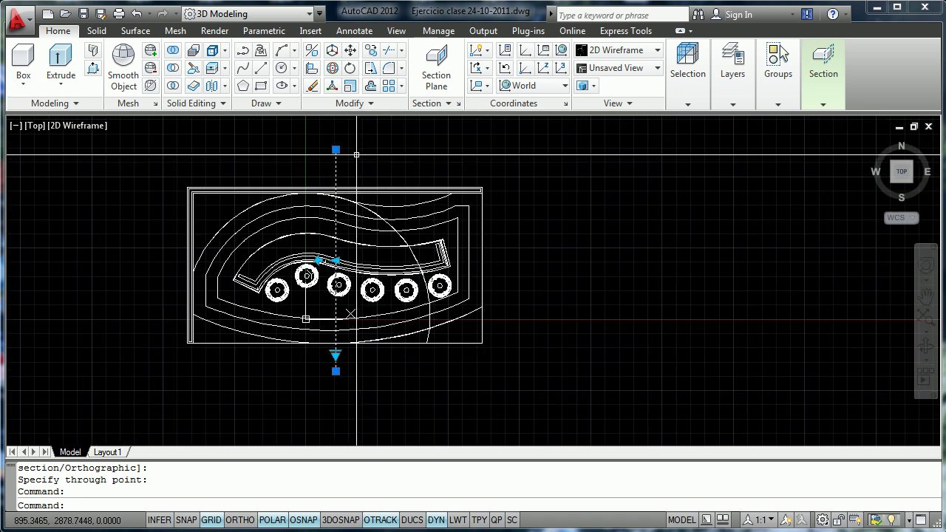
- Create a 2D Section/Elevation block from the plane, right of the plan, at default scale and rotation
{"action": "right_click", "coordinate": [356, 130]}
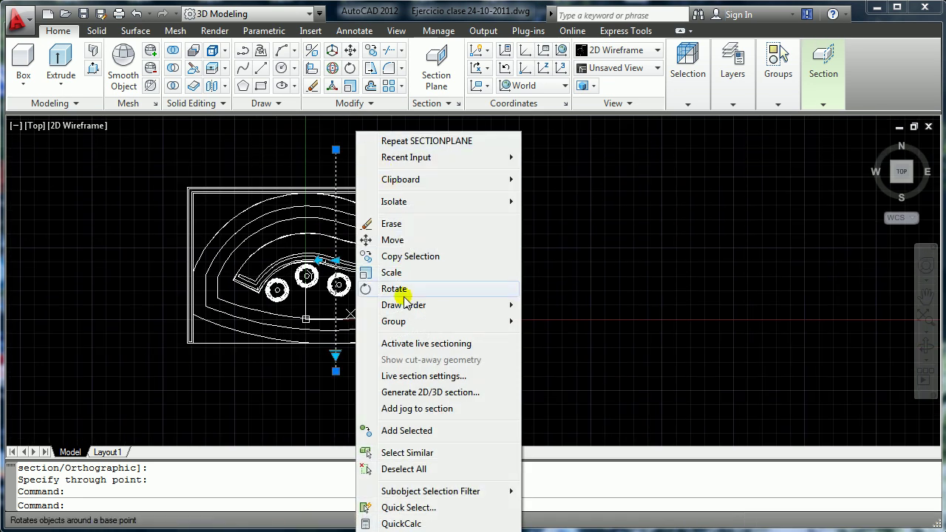
{"action": "left_click", "coordinate": [417, 393]}
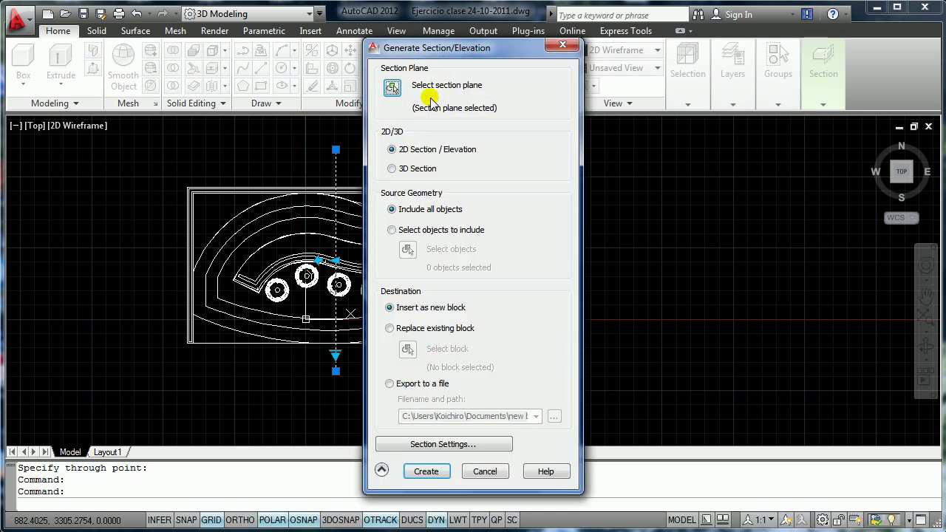
{"action": "left_click", "coordinate": [382, 469]}
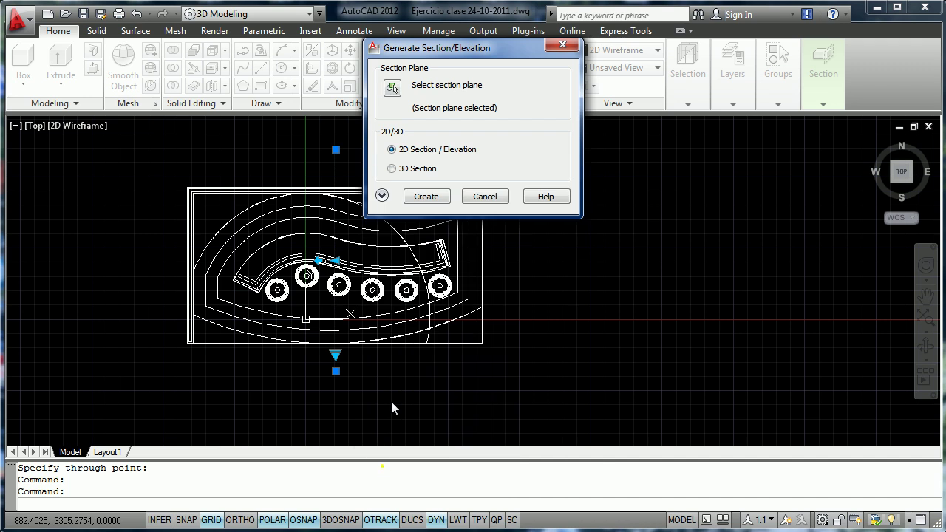
{"action": "left_click_drag", "start_coordinate": [477, 47], "coordinate": [209, 145]}
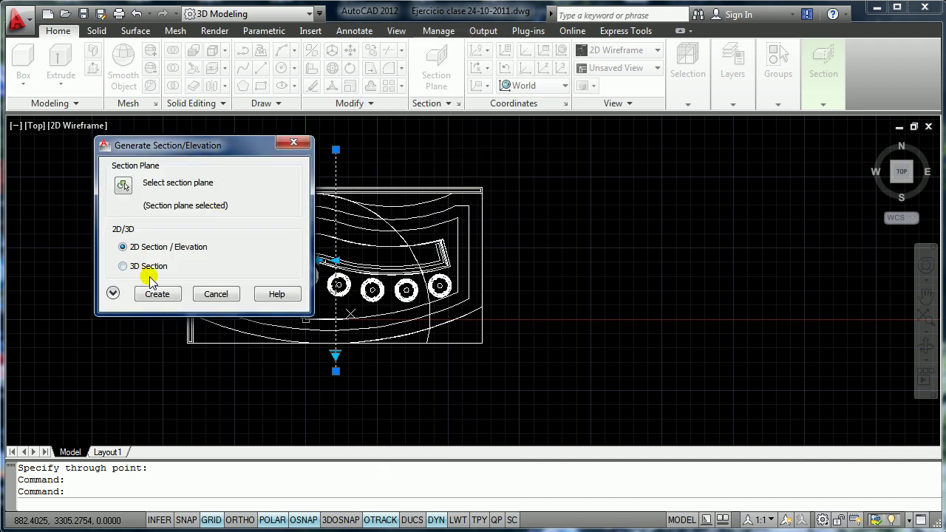
{"action": "left_click", "coordinate": [158, 295]}
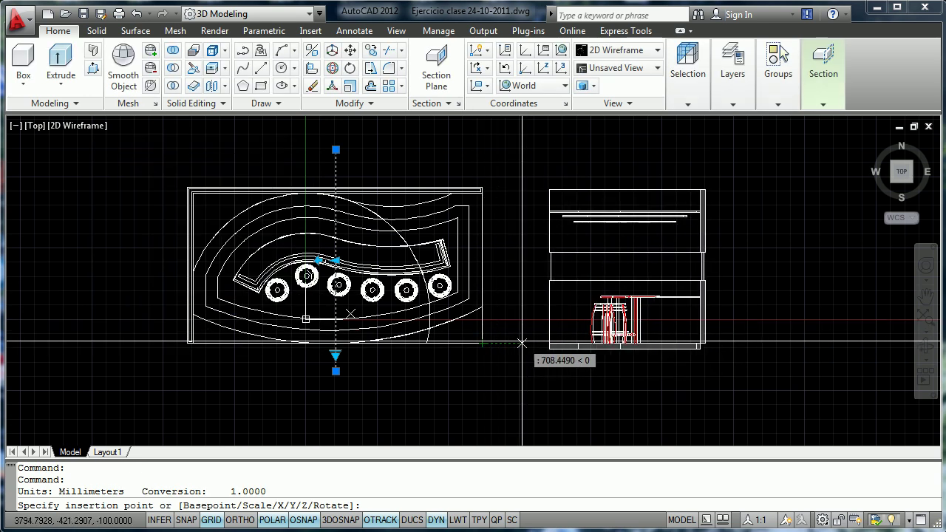
{"action": "left_click", "coordinate": [521, 342]}
{"action": "key", "text": "Return"}
{"action": "key", "text": "Return"}
{"action": "key", "text": "Return"}
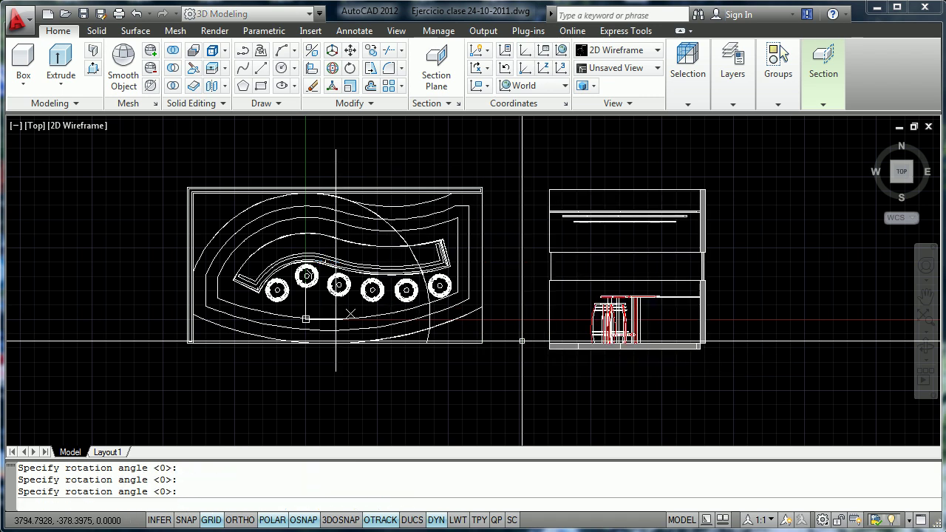
{"action": "key", "text": "Escape"}
{"action": "key", "text": "Escape"}
{"action": "middle_click_drag", "start_coordinate": [629, 269], "coordinate": [549, 275]}
{"action": "scroll", "coordinate": [548, 275], "scroll_direction": "up", "scroll_amount": 4}
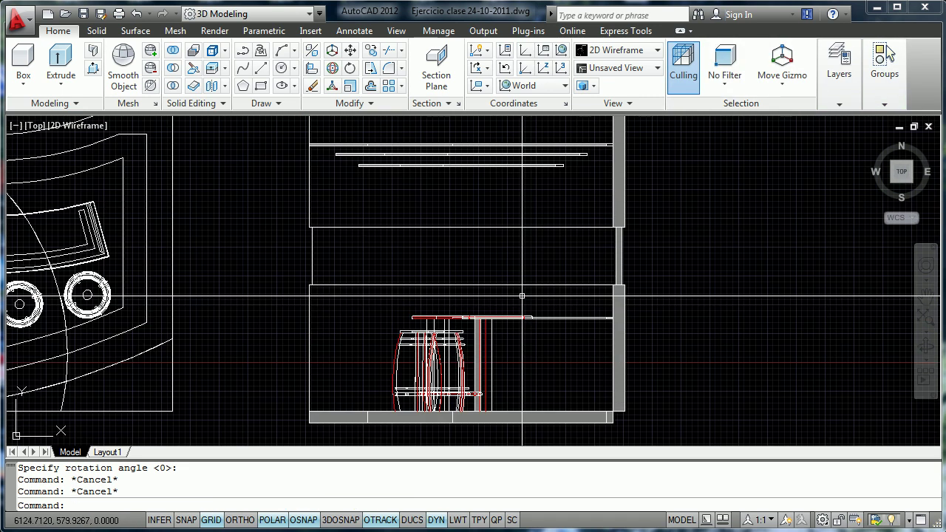
- Inspect the generated section block up close, then erase it
{"action": "scroll", "coordinate": [515, 344], "scroll_direction": "up", "scroll_amount": 3}
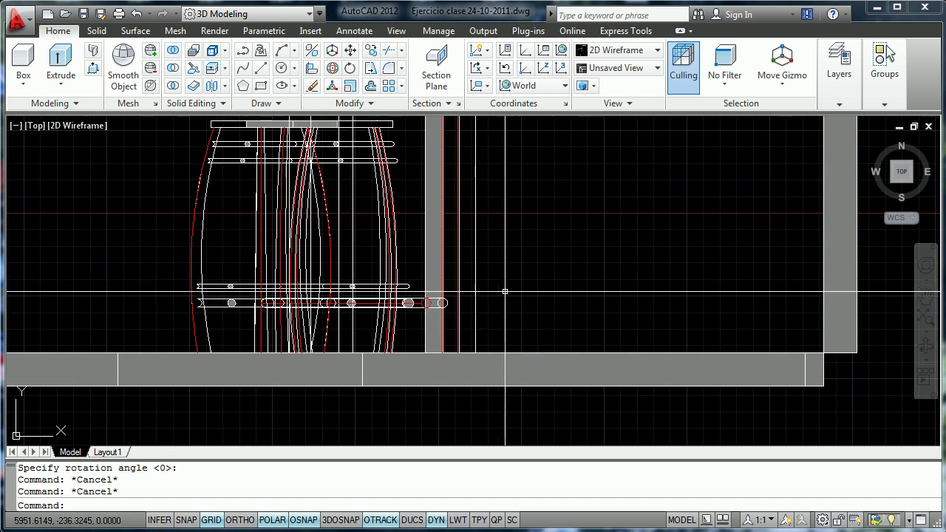
{"action": "scroll", "coordinate": [489, 271], "scroll_direction": "down", "scroll_amount": 1}
{"action": "scroll", "coordinate": [472, 281], "scroll_direction": "down", "scroll_amount": 3}
{"action": "mouse_move", "coordinate": [494, 238]}
{"action": "middle_mouse_down"}
{"action": "mouse_move", "coordinate": [513, 253]}
{"action": "mouse_move", "coordinate": [650, 272]}
{"action": "middle_mouse_up"}
{"action": "scroll", "coordinate": [529, 268], "scroll_direction": "up", "scroll_amount": 2}
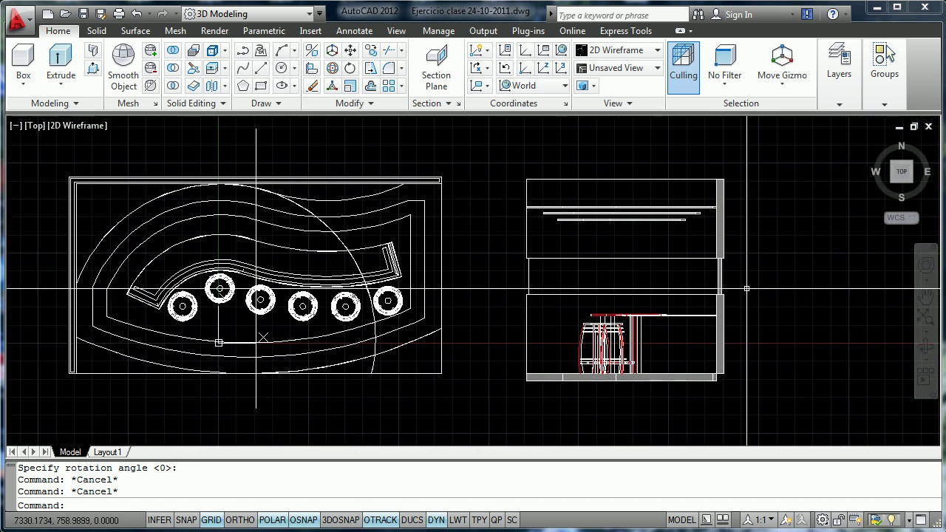
{"action": "left_click", "coordinate": [724, 257]}
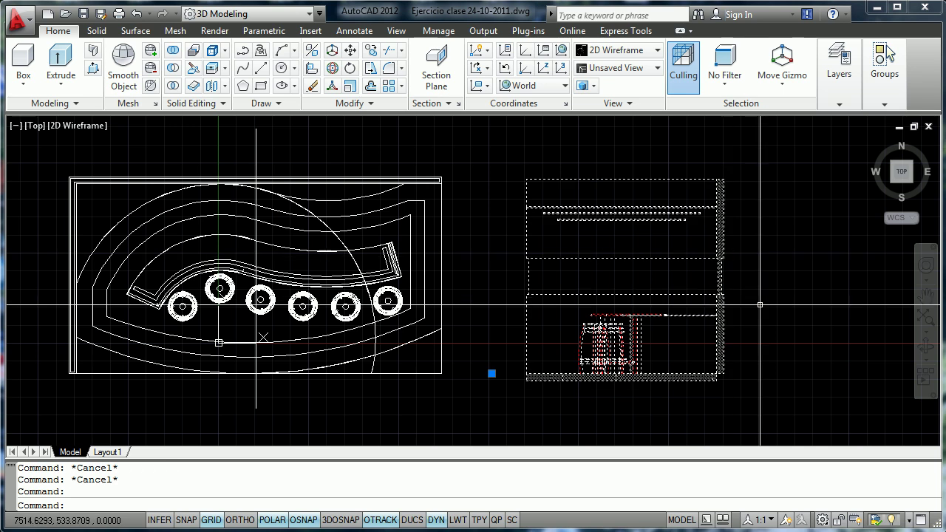
{"action": "key", "text": "Delete"}
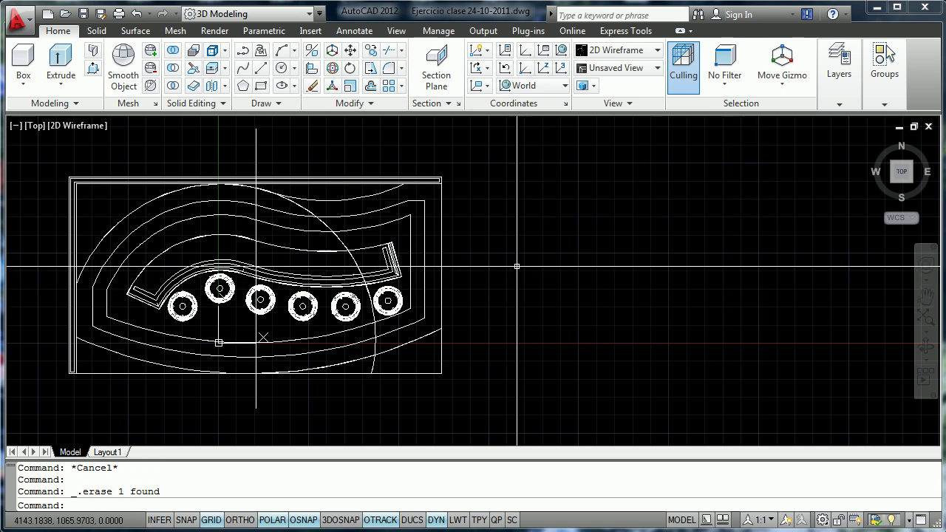
- Open the expanded Generate Section/Elevation dialog for the plane and its Section Settings window
{"action": "left_click", "coordinate": [255, 137]}
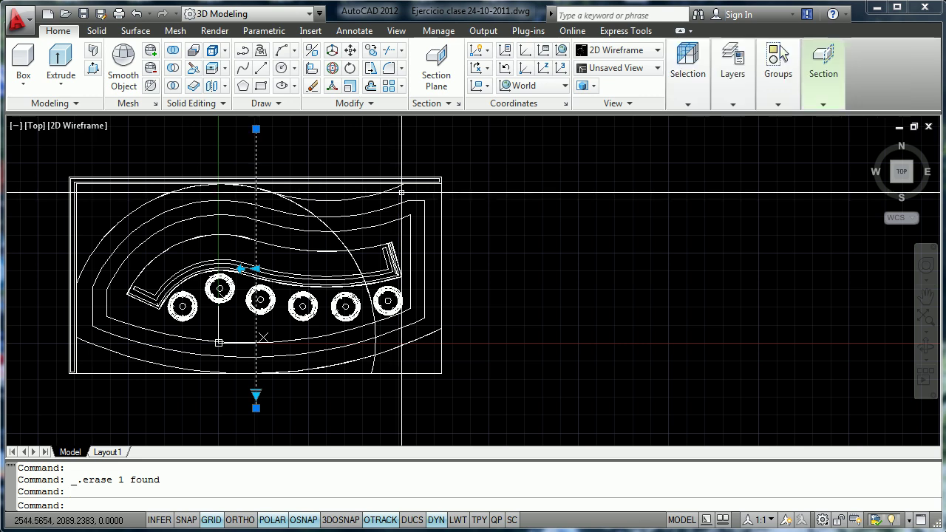
{"action": "right_click", "coordinate": [349, 140]}
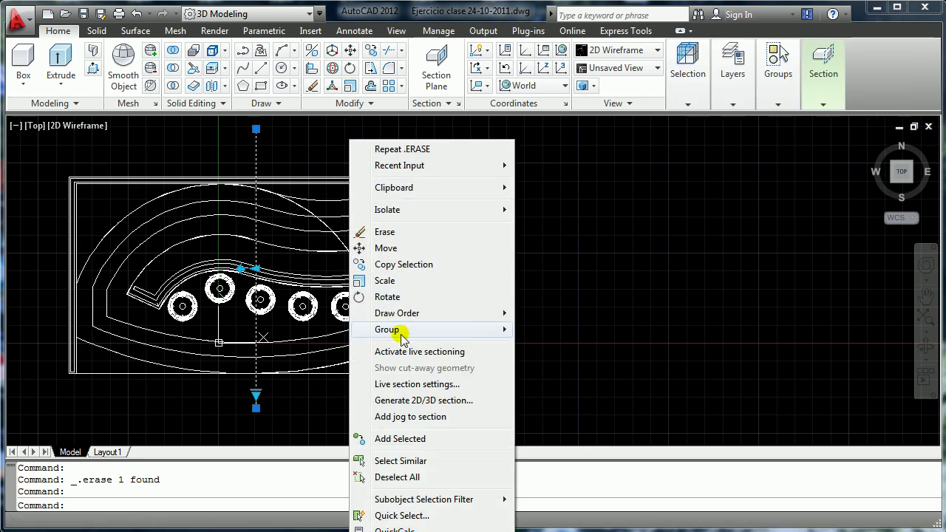
{"action": "left_click", "coordinate": [405, 400]}
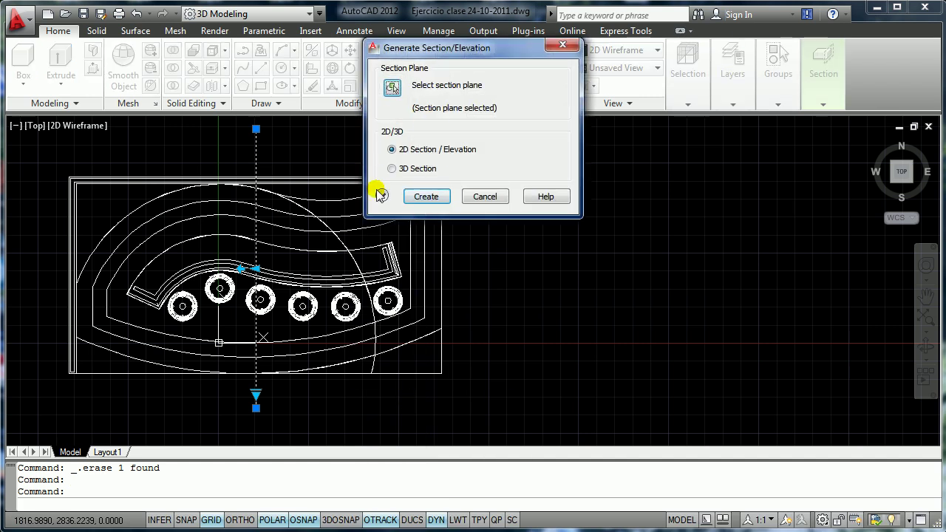
{"action": "left_click", "coordinate": [381, 195]}
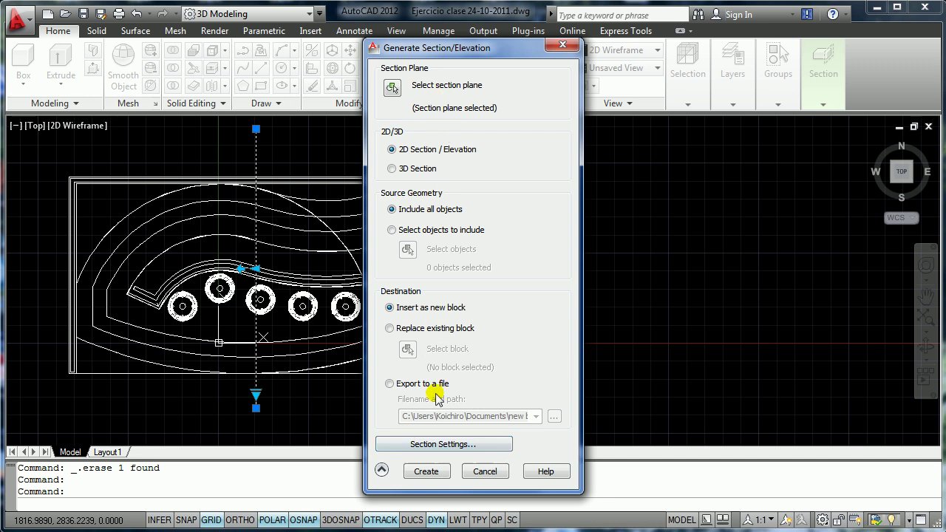
{"action": "left_click", "coordinate": [426, 446]}
{"action": "left_click_drag", "start_coordinate": [623, 51], "coordinate": [758, 50]}
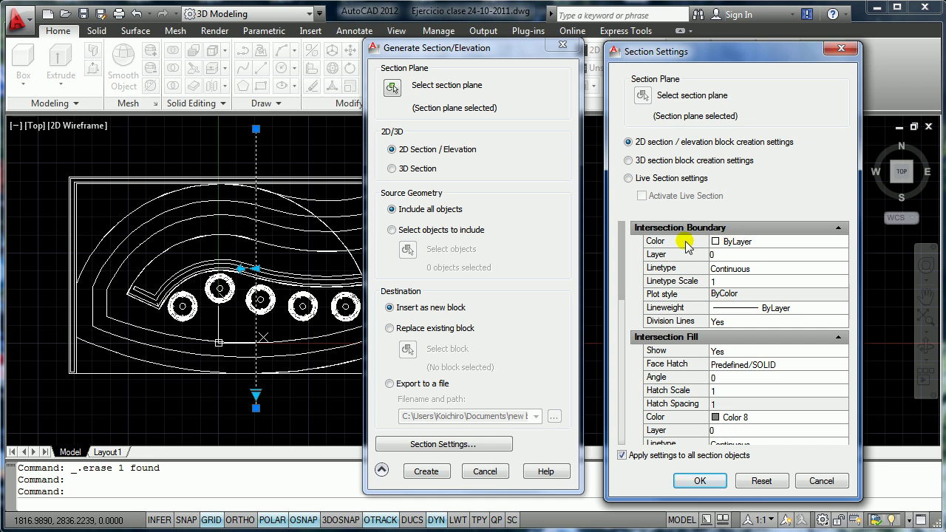
- Set the Intersection Boundary lineweight to 0.50 mm and collapse that category
{"action": "left_click", "coordinate": [827, 314]}
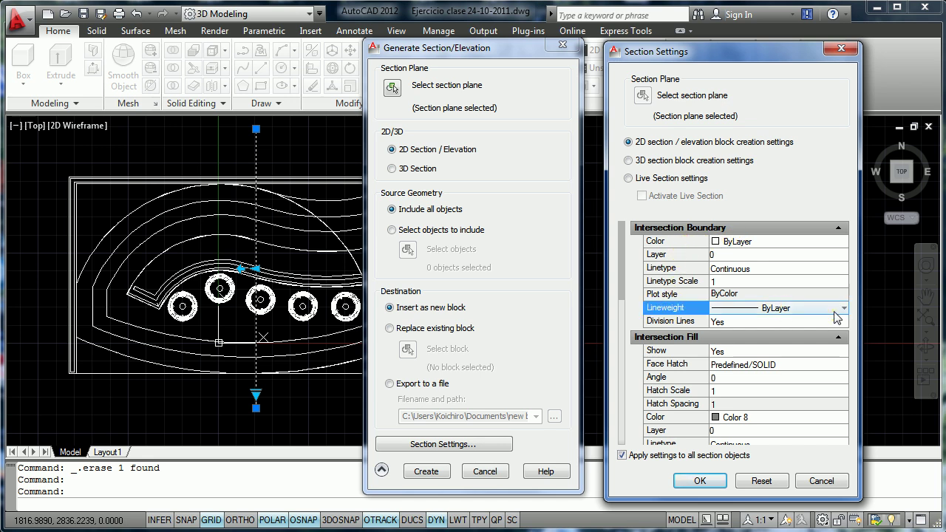
{"action": "left_click", "coordinate": [835, 311]}
{"action": "left_click_drag", "start_coordinate": [842, 330], "coordinate": [844, 380]}
{"action": "left_click", "coordinate": [776, 374]}
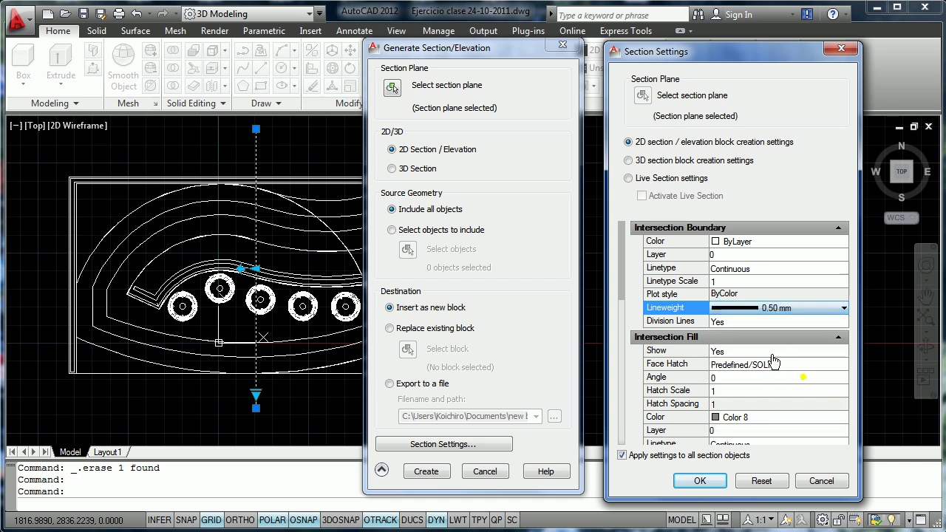
{"action": "left_click", "coordinate": [835, 229]}
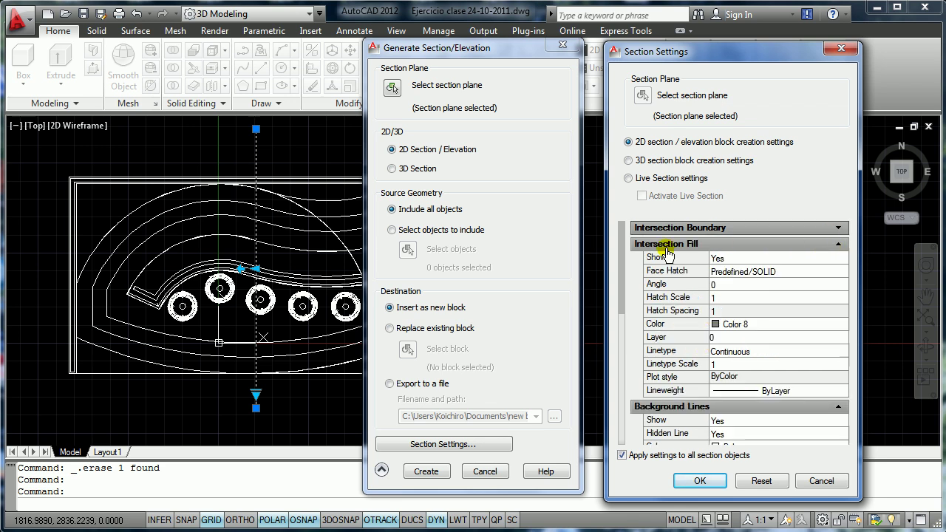
- Set the Intersection Fill face hatch to Predefined ANSI31 from the Hatch Pattern Palette
{"action": "left_click", "coordinate": [749, 280]}
{"action": "left_click", "coordinate": [748, 279]}
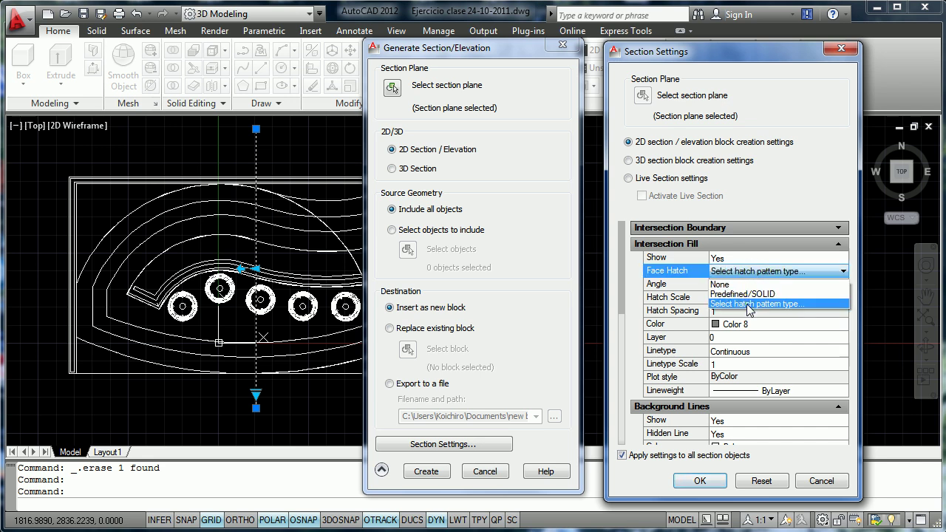
{"action": "left_click", "coordinate": [748, 304]}
{"action": "left_click", "coordinate": [674, 263]}
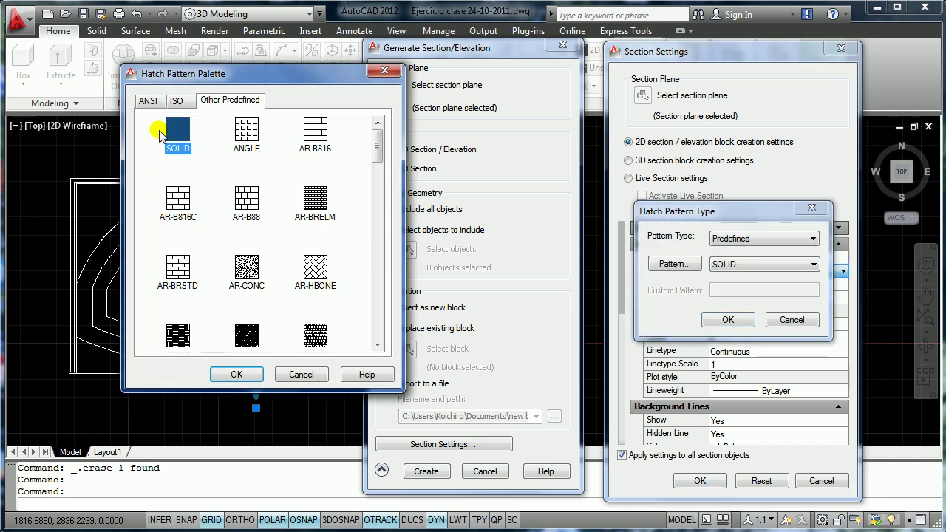
{"action": "left_click", "coordinate": [148, 100]}
{"action": "left_click", "coordinate": [178, 132]}
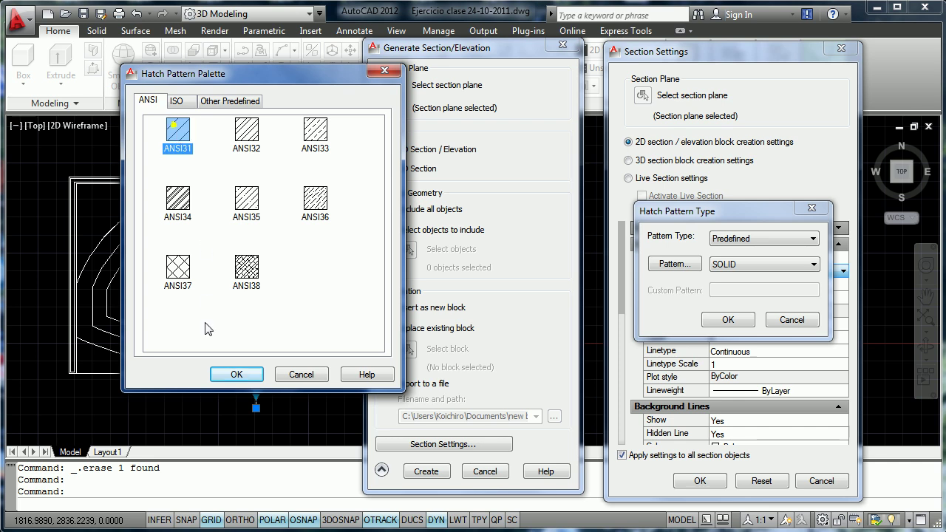
{"action": "left_click", "coordinate": [234, 375]}
{"action": "left_click", "coordinate": [728, 320]}
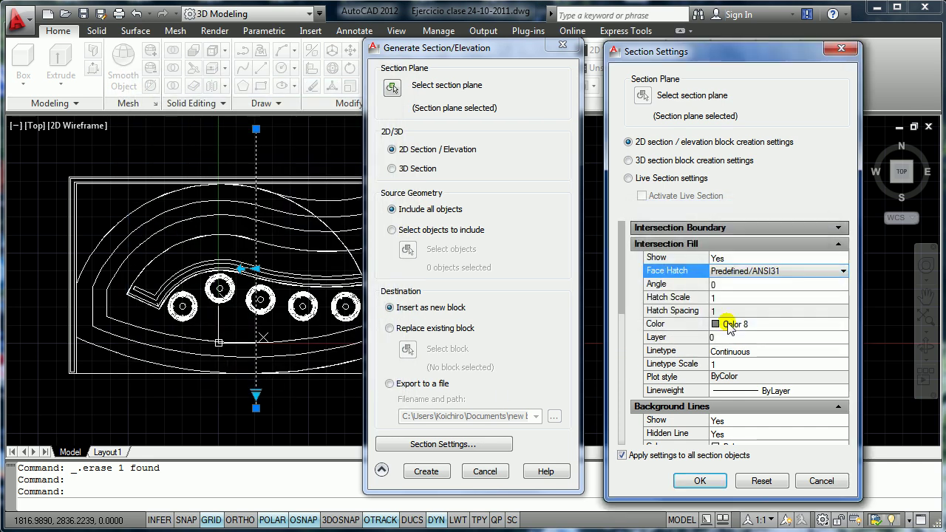
- Make the Intersection Fill Red with a 0.13 mm lineweight and collapse the category
{"action": "left_click", "coordinate": [728, 326]}
{"action": "left_click", "coordinate": [727, 325]}
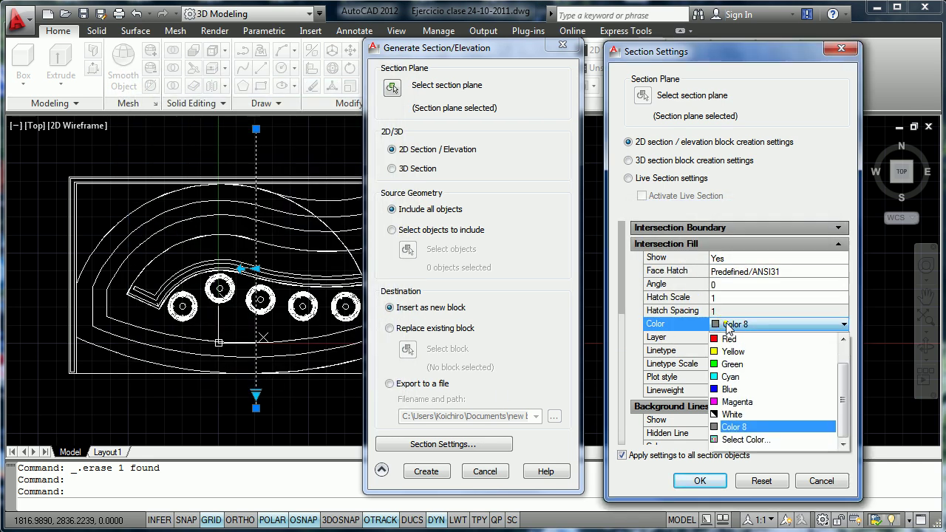
{"action": "left_click", "coordinate": [730, 339]}
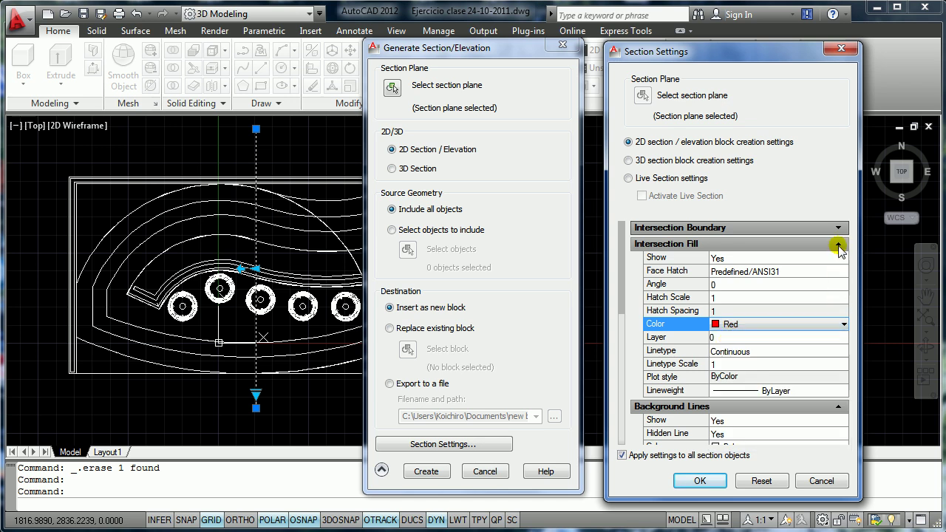
{"action": "left_click", "coordinate": [823, 391]}
{"action": "left_click", "coordinate": [831, 390]}
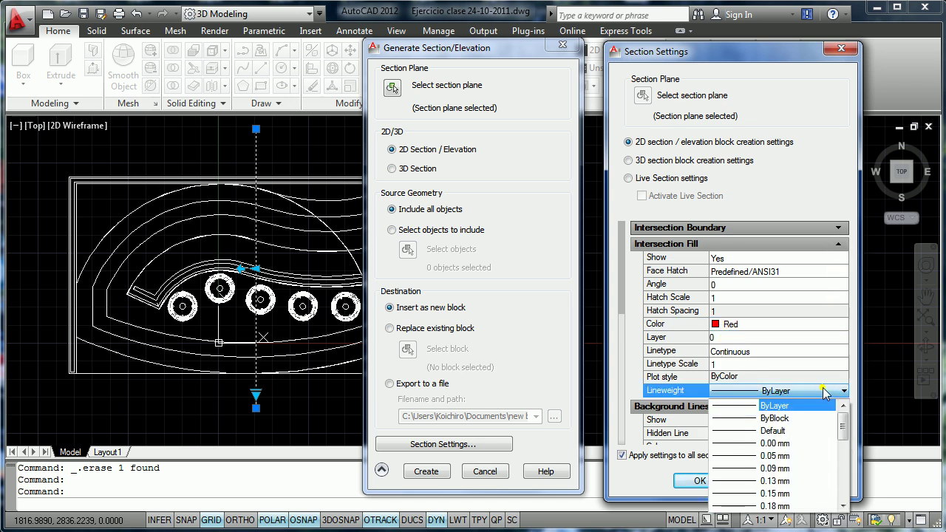
{"action": "left_click", "coordinate": [796, 482]}
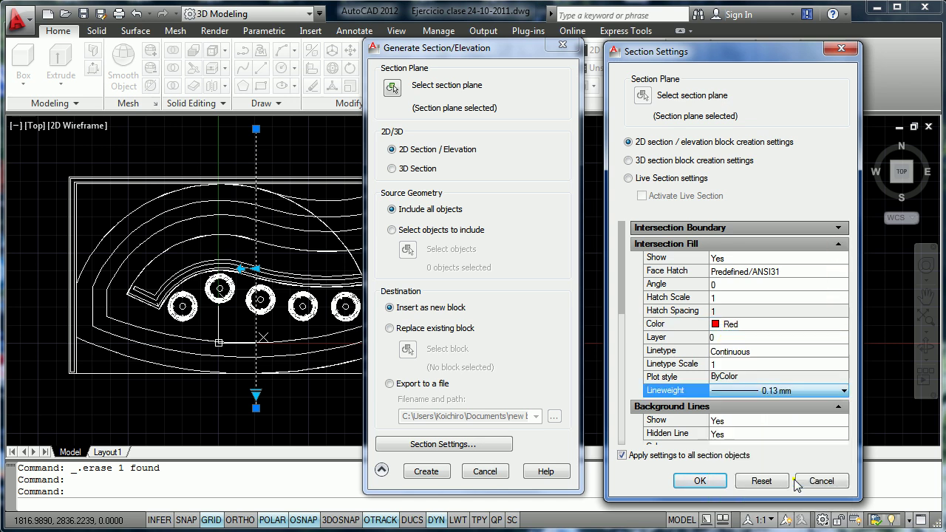
{"action": "left_click", "coordinate": [837, 244]}
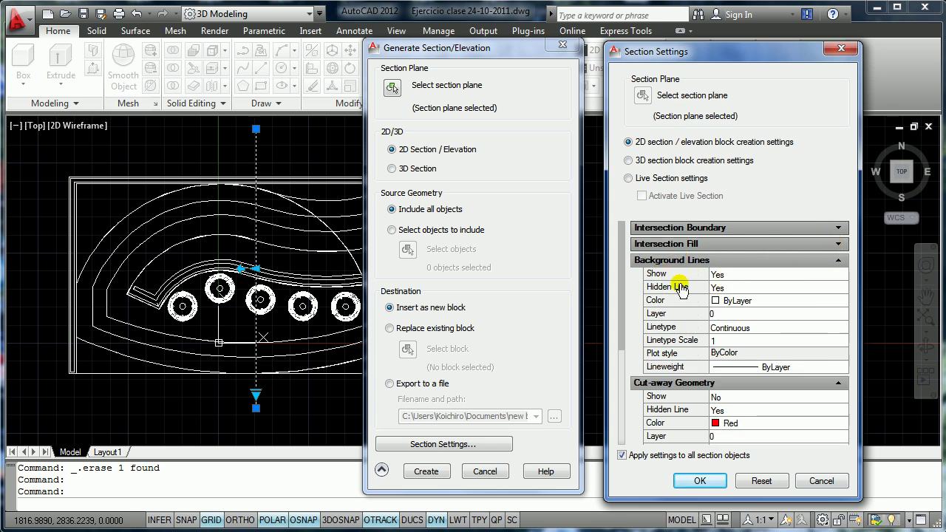
- Set Background Lines Hidden Line to No with a 0.13 mm lineweight
{"action": "left_click", "coordinate": [739, 288]}
{"action": "left_click", "coordinate": [744, 289]}
{"action": "left_click", "coordinate": [735, 311]}
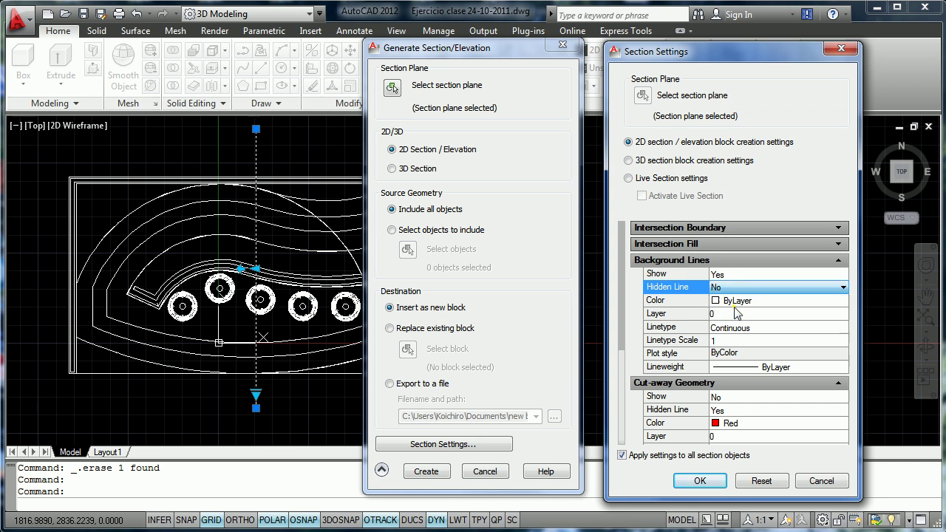
{"action": "left_click", "coordinate": [813, 369]}
{"action": "left_click", "coordinate": [815, 368]}
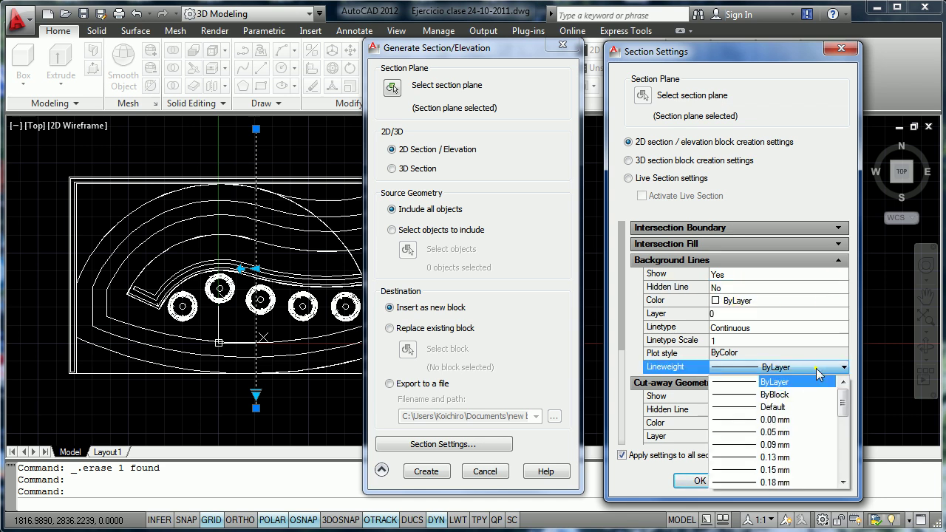
{"action": "left_click", "coordinate": [792, 458]}
{"action": "left_click", "coordinate": [824, 264]}
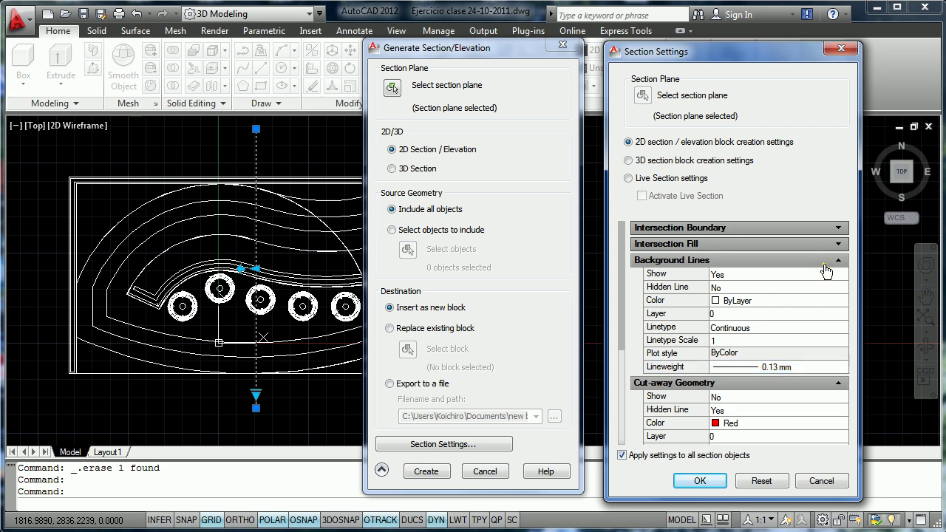
{"action": "left_click", "coordinate": [833, 262]}
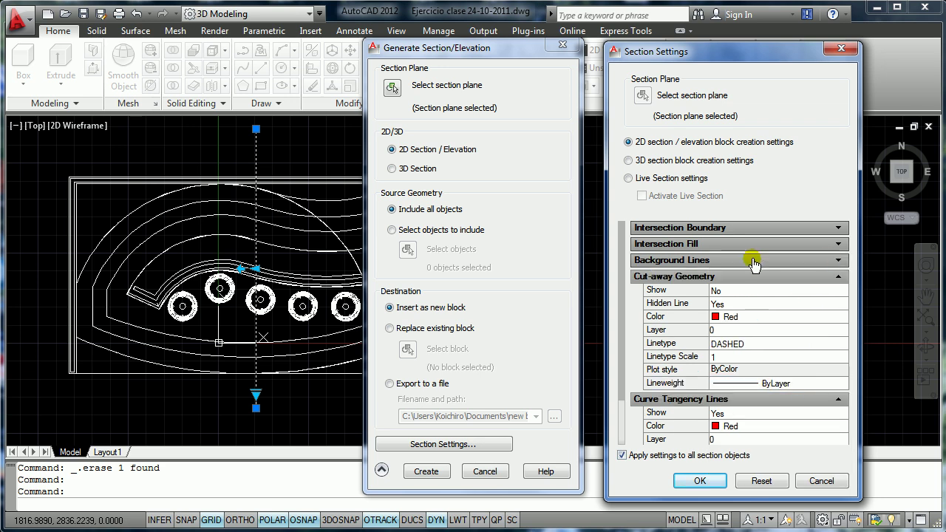
- Set Cut-away Geometry Hidden Line to No and Curve Tangency Lines Show to No
{"action": "left_click", "coordinate": [744, 303]}
{"action": "left_click", "coordinate": [743, 301]}
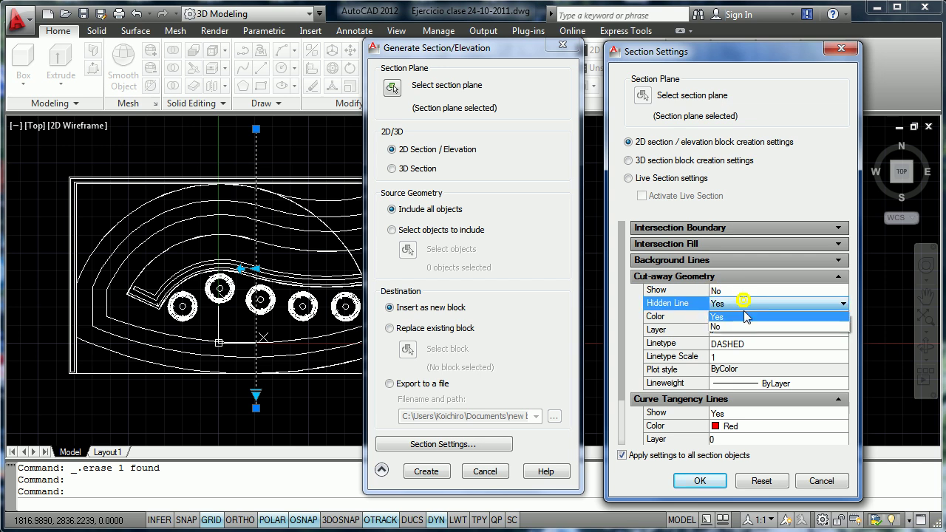
{"action": "left_click", "coordinate": [740, 324]}
{"action": "left_click", "coordinate": [792, 278]}
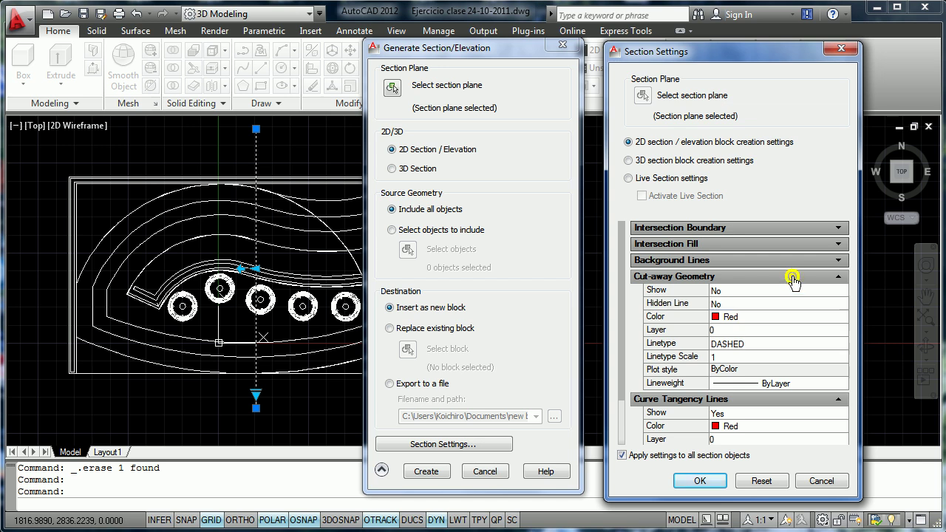
{"action": "left_click", "coordinate": [838, 277]}
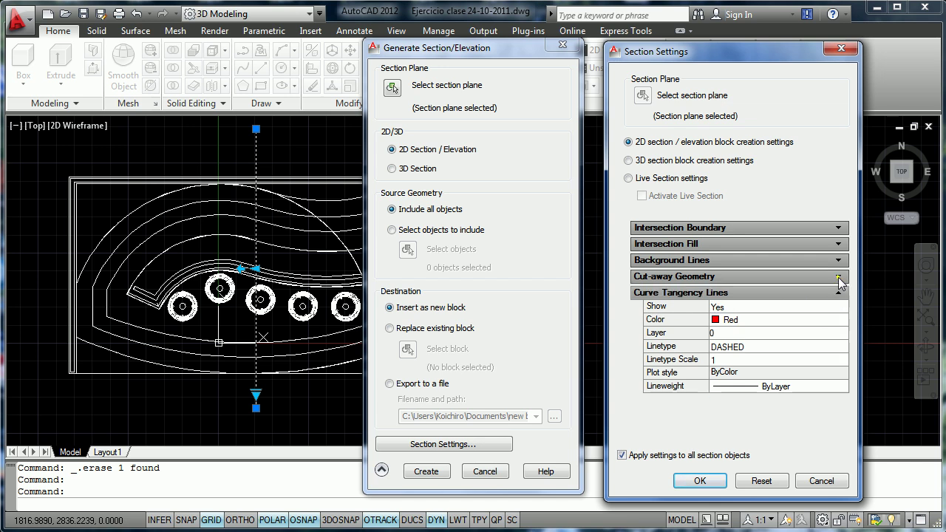
{"action": "left_click", "coordinate": [751, 310]}
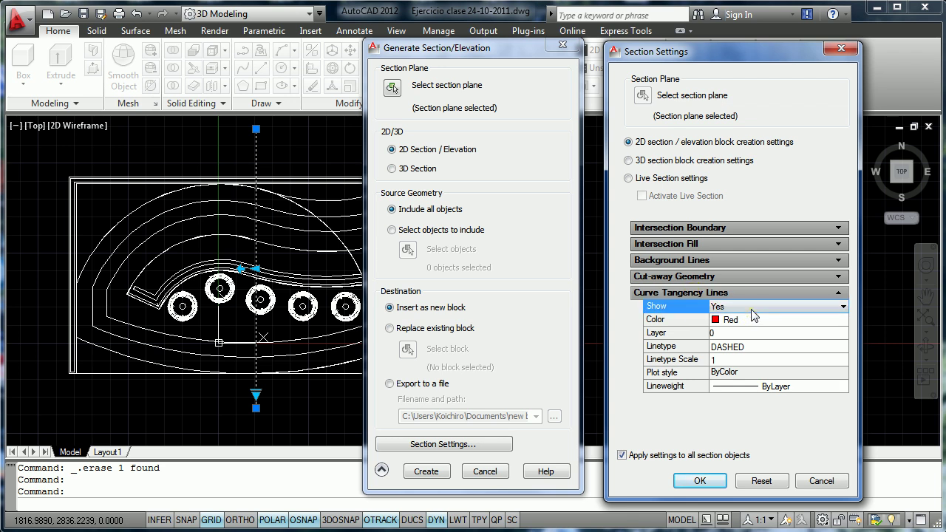
{"action": "left_click", "coordinate": [752, 314]}
{"action": "left_click", "coordinate": [737, 328]}
{"action": "left_click", "coordinate": [834, 299]}
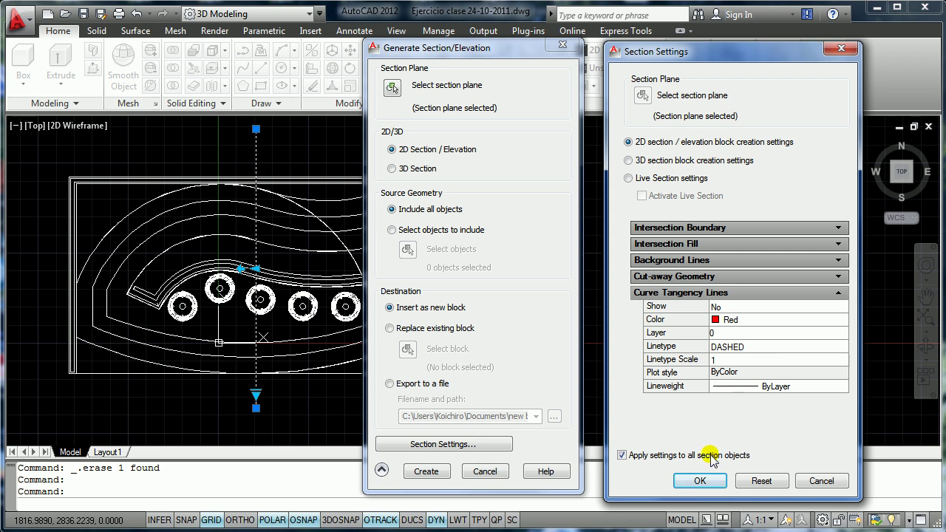
- Accept the settings and place the new 2D section block right of the plan
{"action": "left_click", "coordinate": [701, 481]}
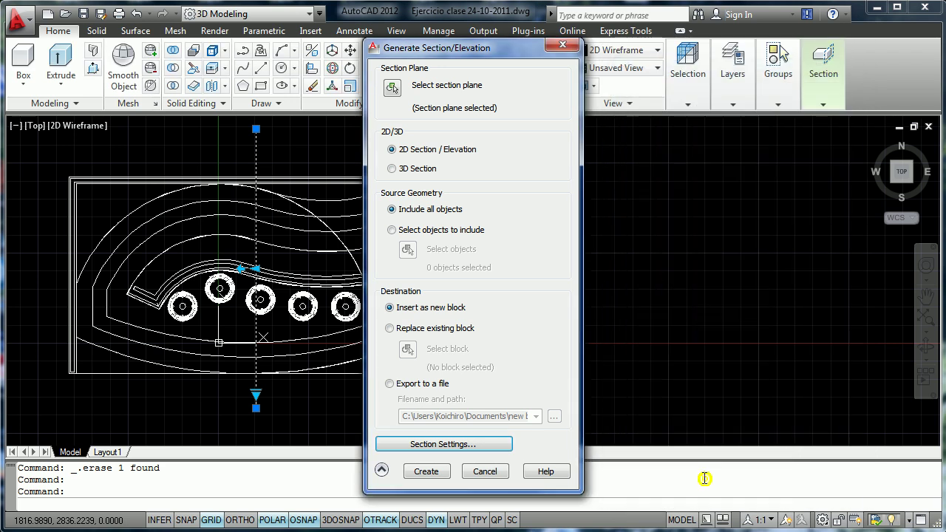
{"action": "left_click", "coordinate": [432, 470]}
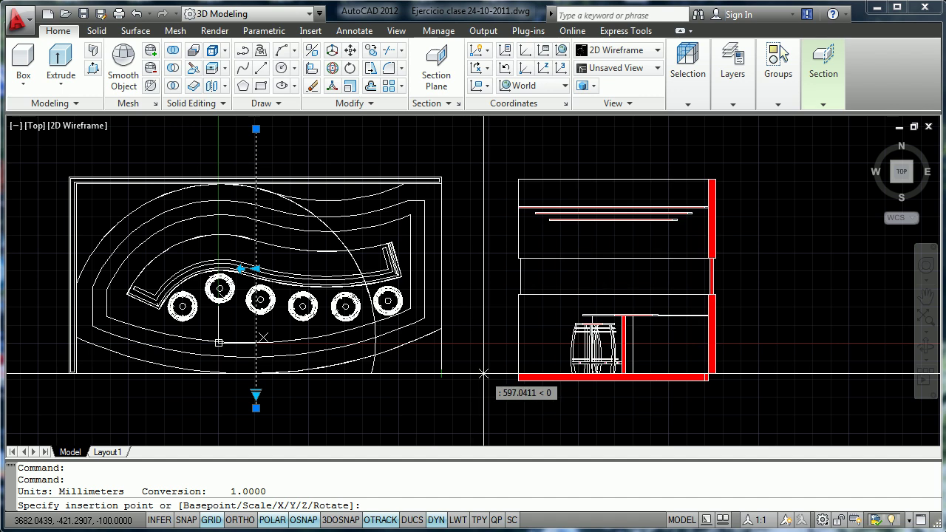
{"action": "left_click", "coordinate": [484, 374]}
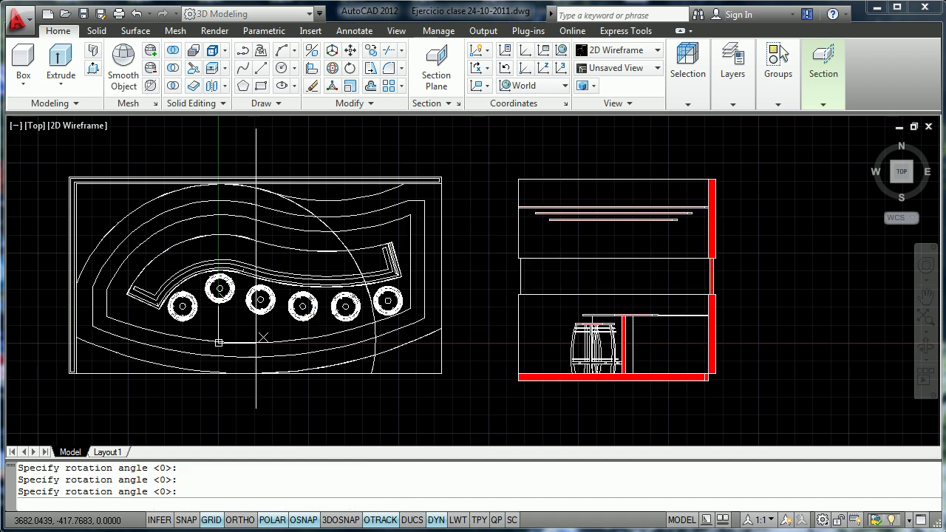
{"action": "key", "text": "Escape"}
{"action": "key", "text": "Escape"}
{"action": "scroll", "coordinate": [598, 297], "scroll_direction": "up", "scroll_amount": 3}
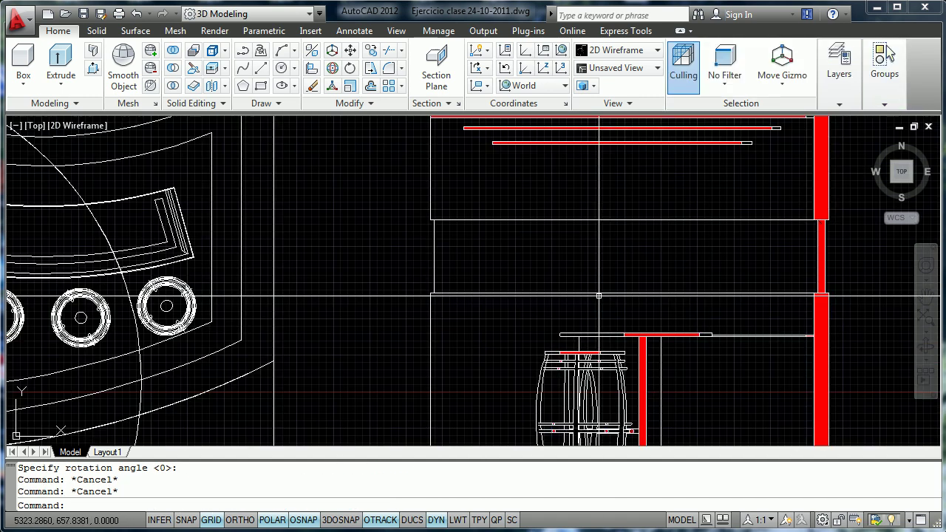
{"action": "middle_click_drag", "start_coordinate": [679, 238], "coordinate": [591, 332]}
{"action": "scroll", "coordinate": [743, 266], "scroll_direction": "up", "scroll_amount": 4}
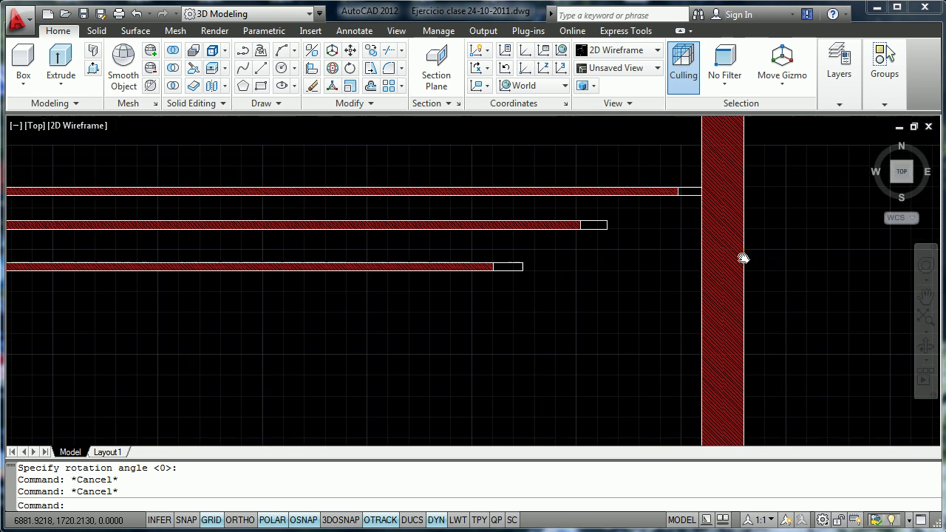
{"action": "scroll", "coordinate": [677, 272], "scroll_direction": "up", "scroll_amount": 4}
{"action": "scroll", "coordinate": [677, 271], "scroll_direction": "down", "scroll_amount": 6}
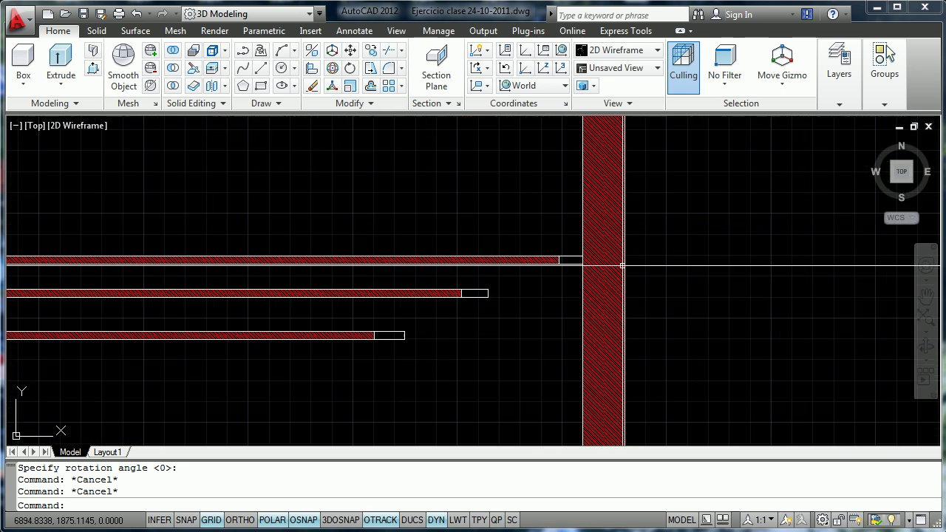
{"action": "middle_click_drag", "start_coordinate": [676, 272], "coordinate": [663, 168]}
{"action": "scroll", "coordinate": [492, 160], "scroll_direction": "up", "scroll_amount": 5}
{"action": "scroll", "coordinate": [546, 234], "scroll_direction": "up", "scroll_amount": 2}
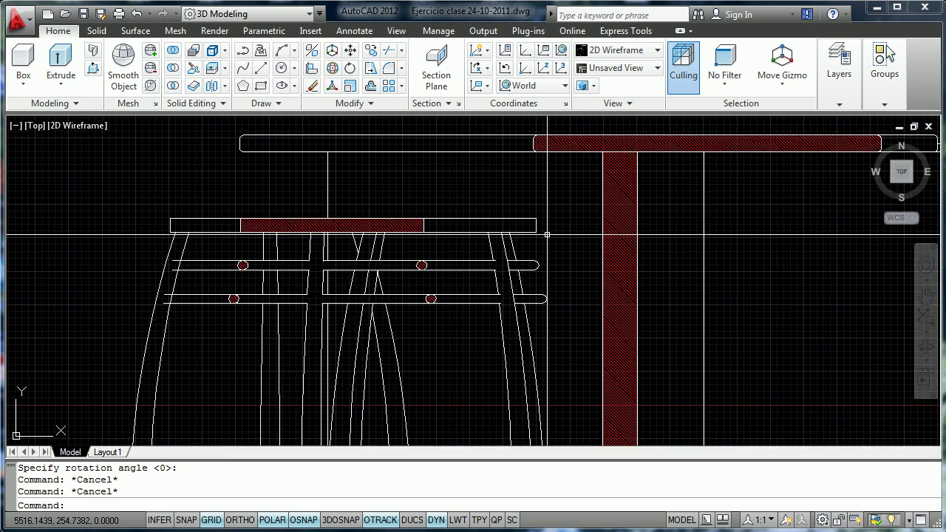
{"action": "scroll", "coordinate": [547, 234], "scroll_direction": "down", "scroll_amount": 6}
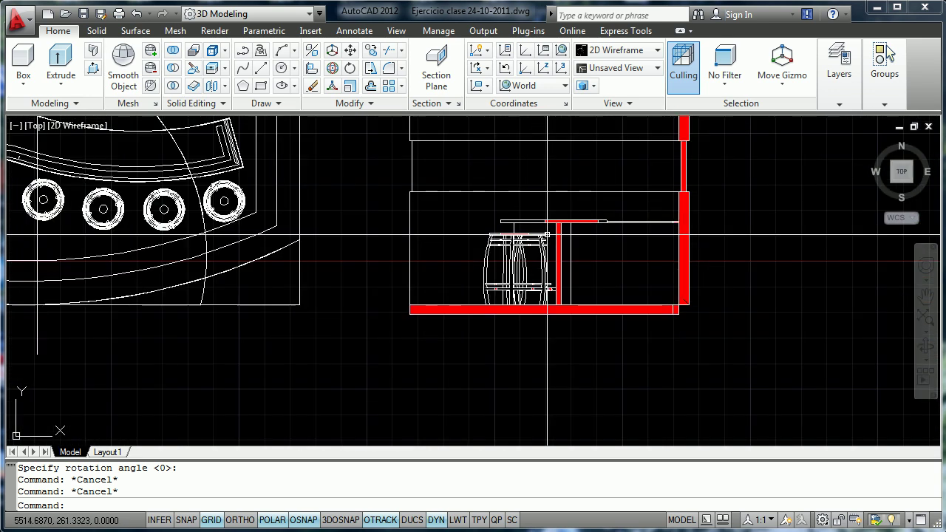
{"action": "middle_click_drag", "start_coordinate": [583, 276], "coordinate": [628, 286]}
{"action": "scroll", "coordinate": [582, 260], "scroll_direction": "down", "scroll_amount": 2}
{"action": "mouse_move", "coordinate": [582, 259]}
{"action": "middle_mouse_down"}
{"action": "mouse_move", "coordinate": [684, 258]}
{"action": "mouse_move", "coordinate": [664, 236]}
{"action": "middle_mouse_up"}
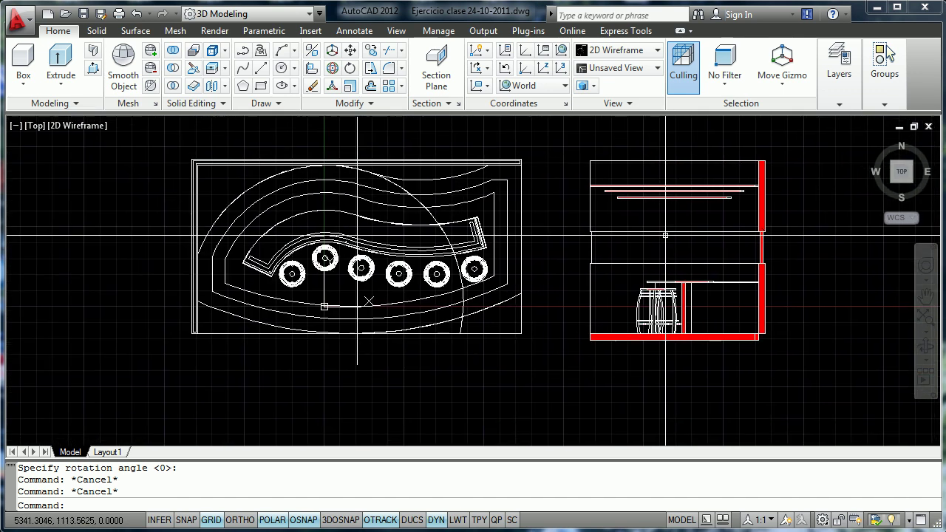
- Draw a horizontal section plane from left to right across the plan and select it
{"action": "key", "text": "Escape"}
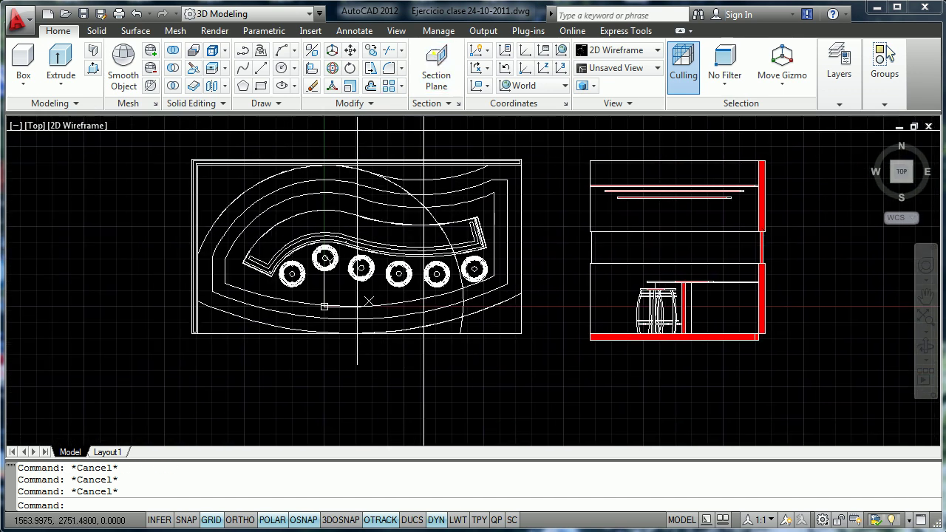
{"action": "left_click", "coordinate": [435, 70]}
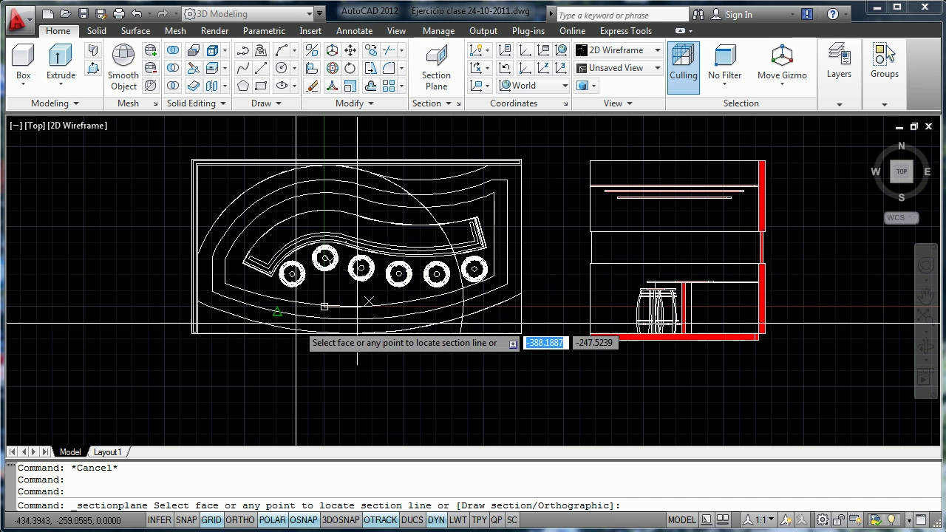
{"action": "left_click", "coordinate": [160, 252]}
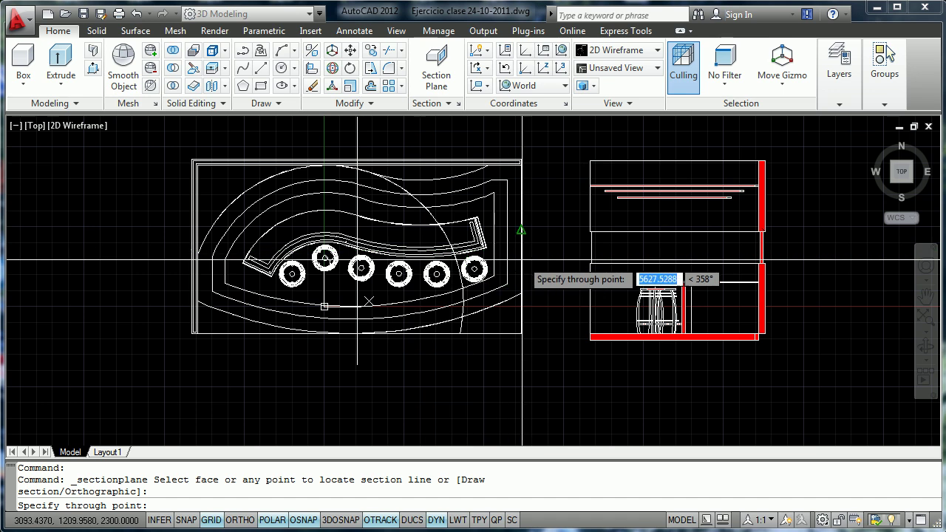
{"action": "left_click", "coordinate": [550, 251]}
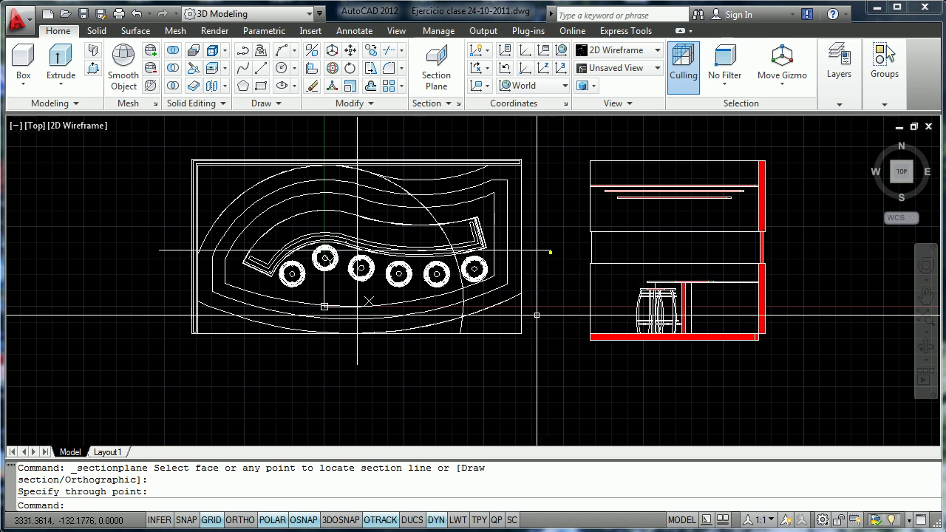
{"action": "left_click", "coordinate": [537, 249]}
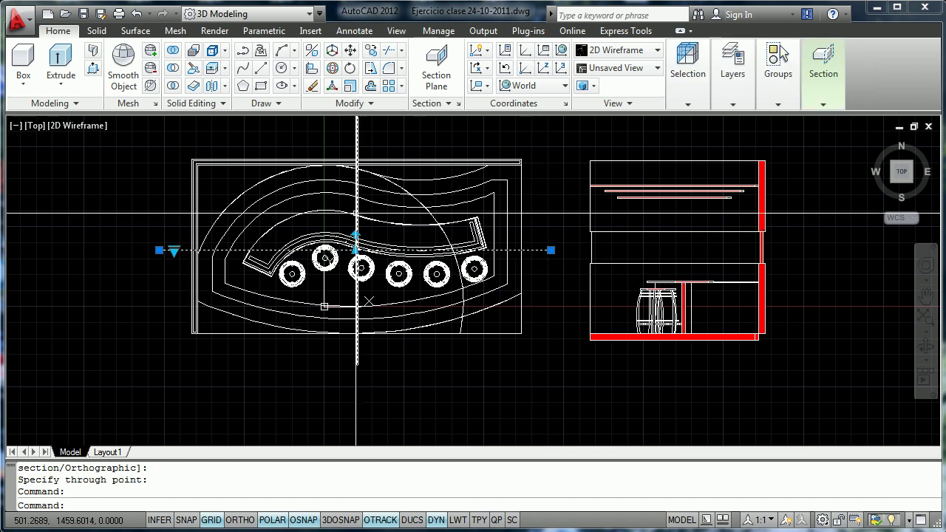
{"action": "middle_click_drag", "start_coordinate": [490, 279], "coordinate": [362, 284]}
- Open Section Settings from Generate Section/Elevation for the horizontal plane
{"action": "right_click", "coordinate": [365, 205]}
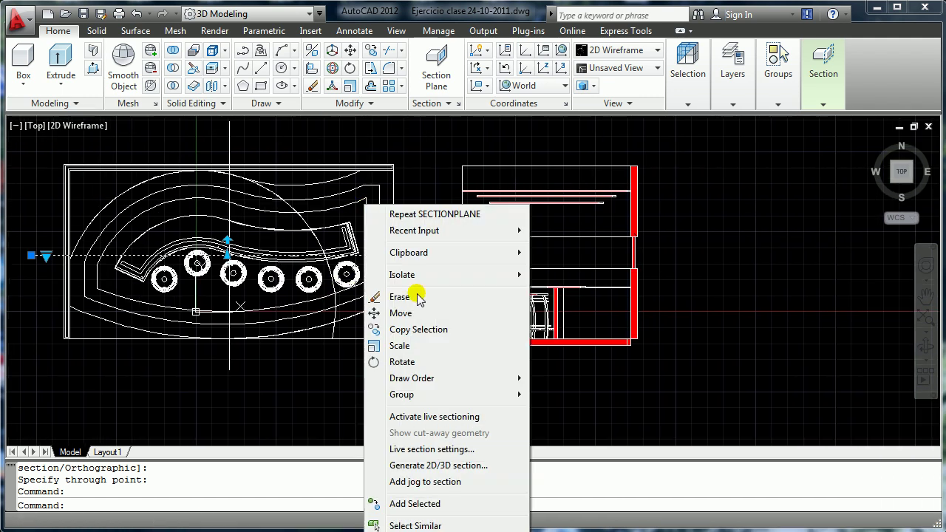
{"action": "left_click", "coordinate": [431, 465]}
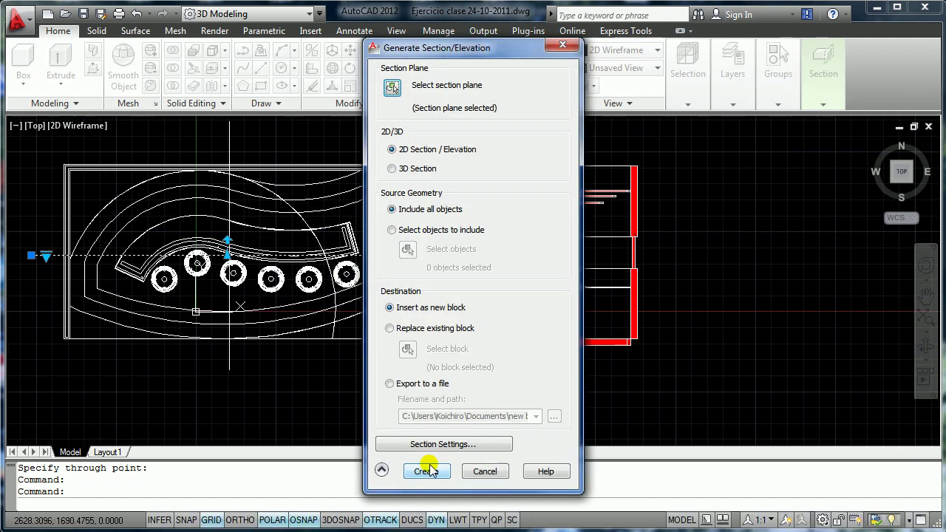
{"action": "left_click", "coordinate": [423, 445]}
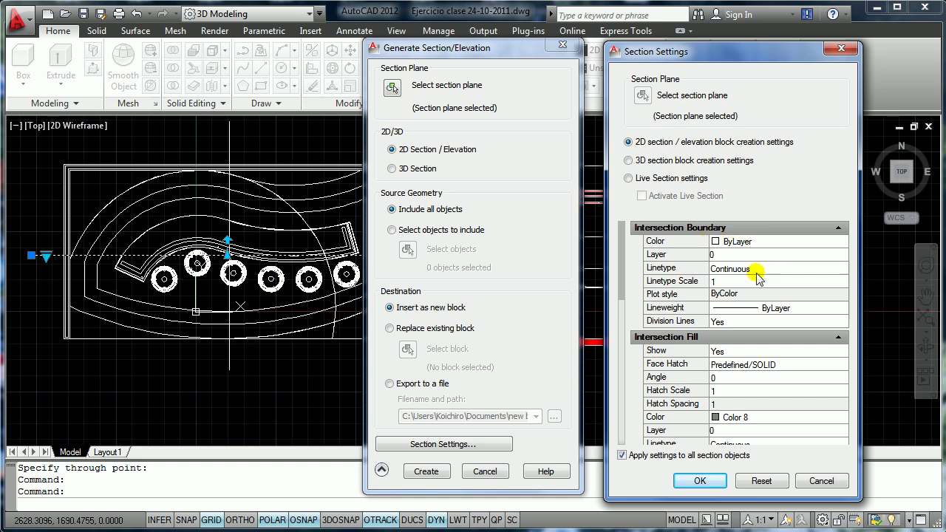
- Set the intersection boundary lineweight to 0.50 mm
{"action": "left_click", "coordinate": [720, 311]}
{"action": "left_click", "coordinate": [765, 311]}
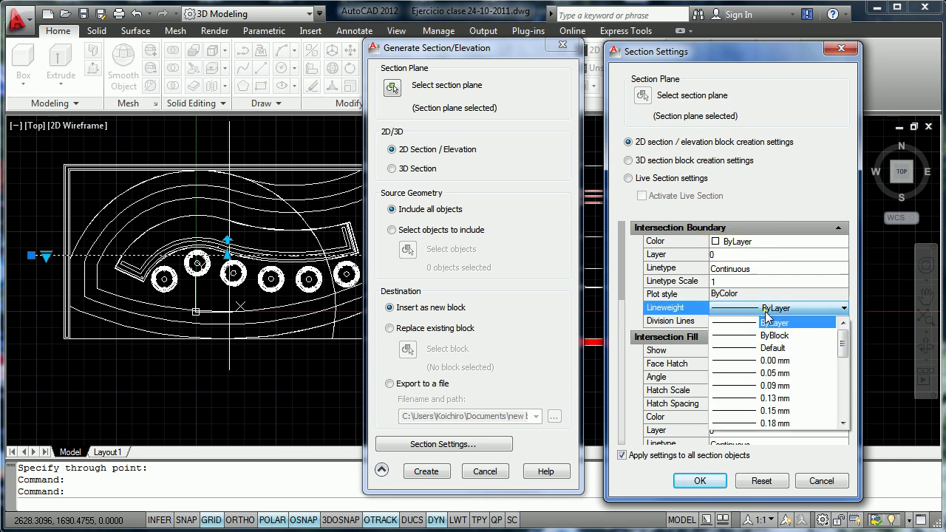
{"action": "scroll", "coordinate": [846, 414], "scroll_direction": "down", "scroll_amount": 3}
{"action": "left_click", "coordinate": [800, 407]}
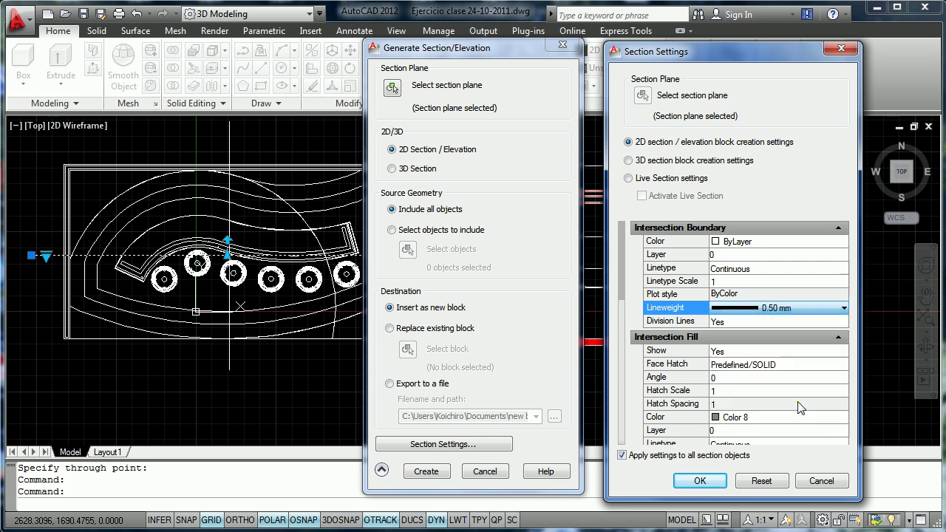
- Change the intersection boundary colour to Green and collapse the group
{"action": "left_click", "coordinate": [839, 228]}
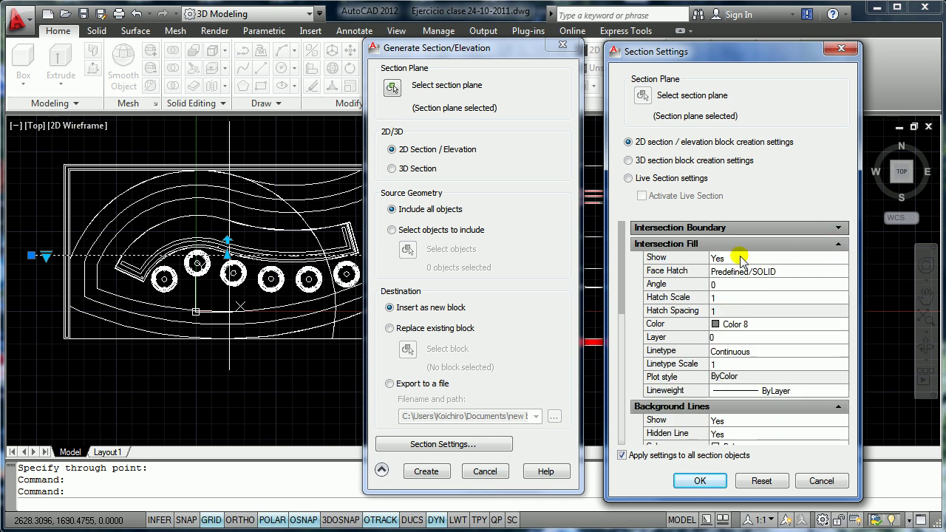
{"action": "left_click", "coordinate": [837, 228]}
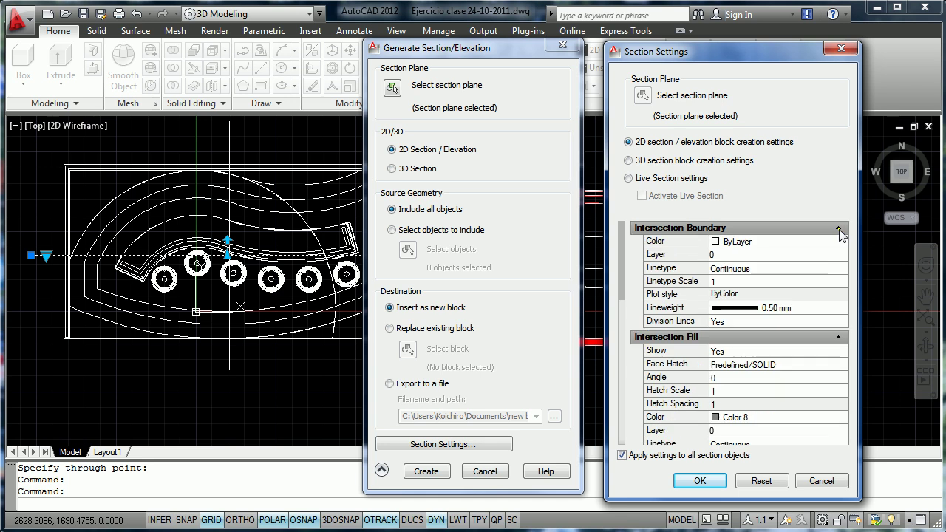
{"action": "left_click", "coordinate": [781, 245]}
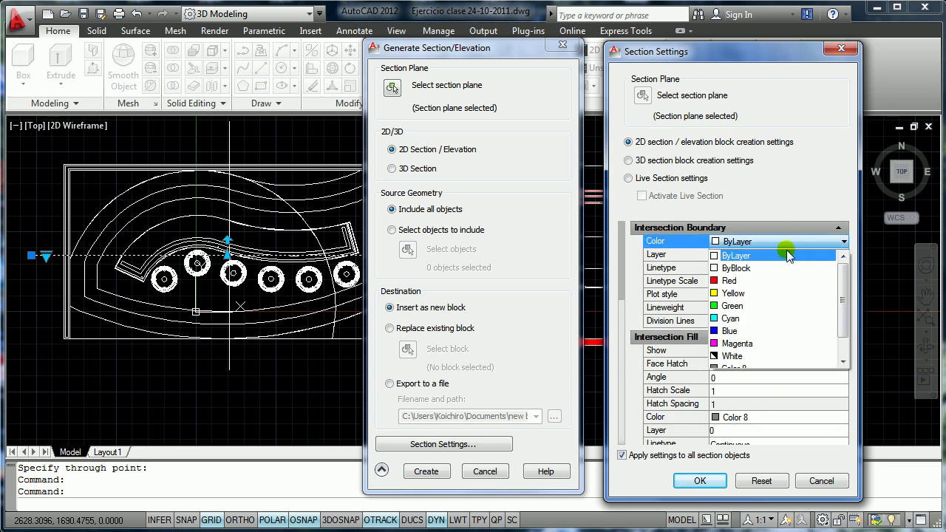
{"action": "left_click", "coordinate": [733, 307]}
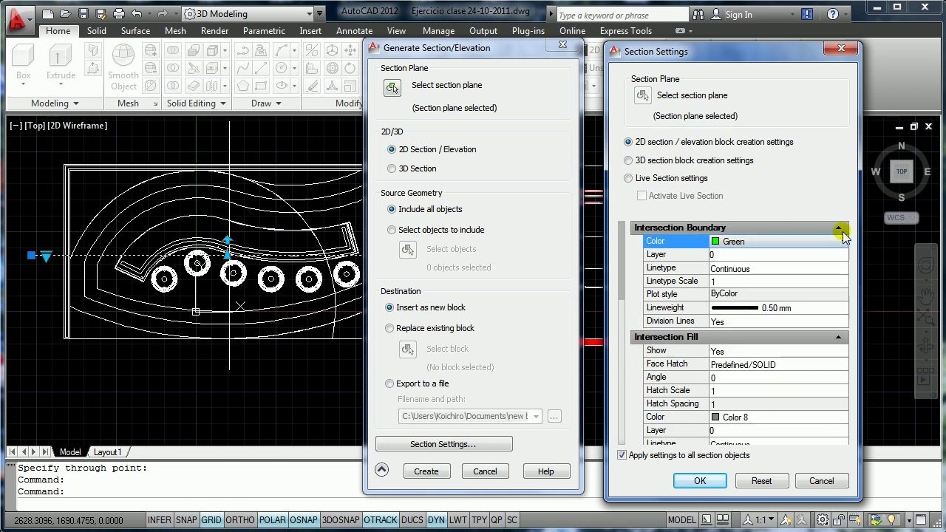
{"action": "left_click", "coordinate": [839, 228]}
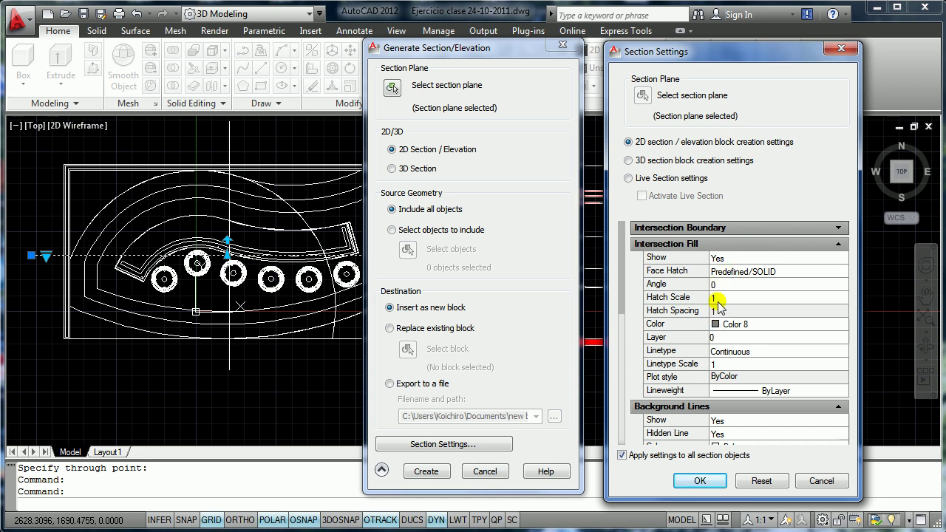
- Switch the face hatch from SOLID to the ANSI31 pattern from the ANSI tab
{"action": "left_click", "coordinate": [726, 272]}
{"action": "left_click", "coordinate": [741, 272]}
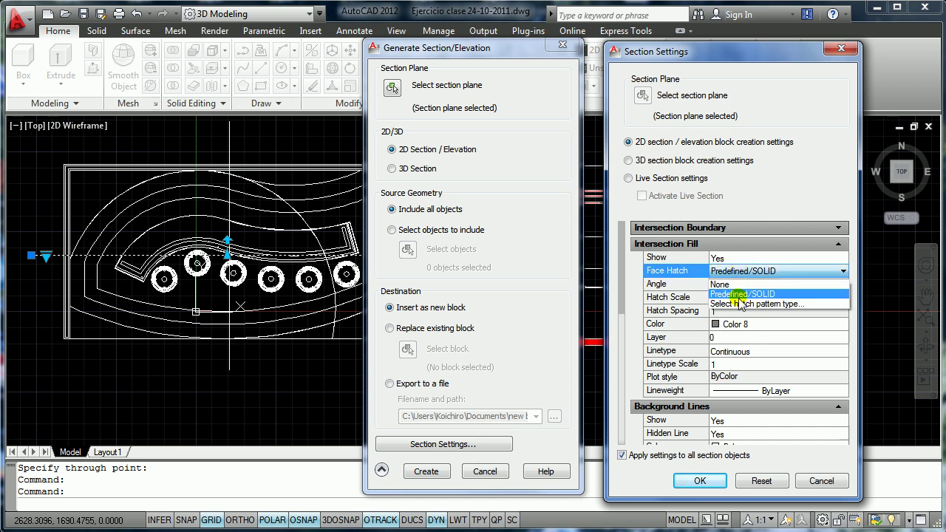
{"action": "left_click", "coordinate": [746, 304]}
{"action": "left_click", "coordinate": [672, 264]}
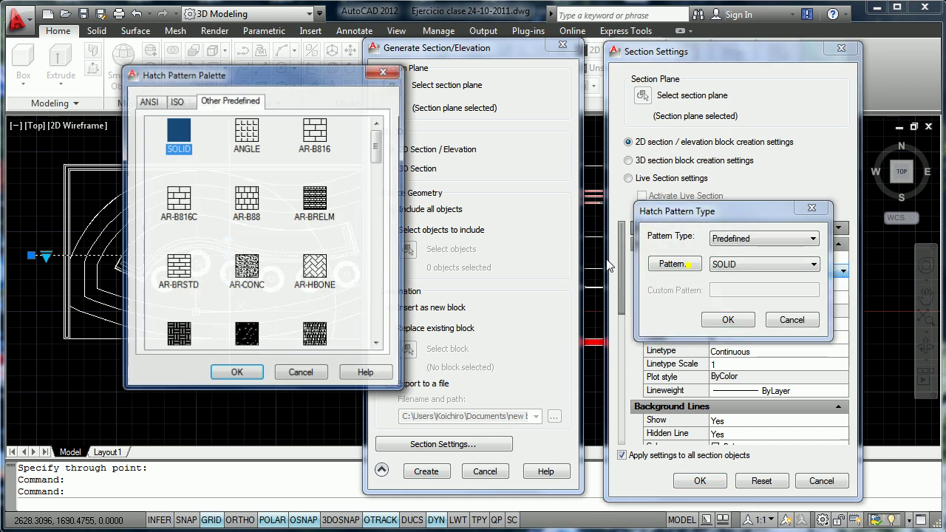
{"action": "left_click", "coordinate": [150, 101]}
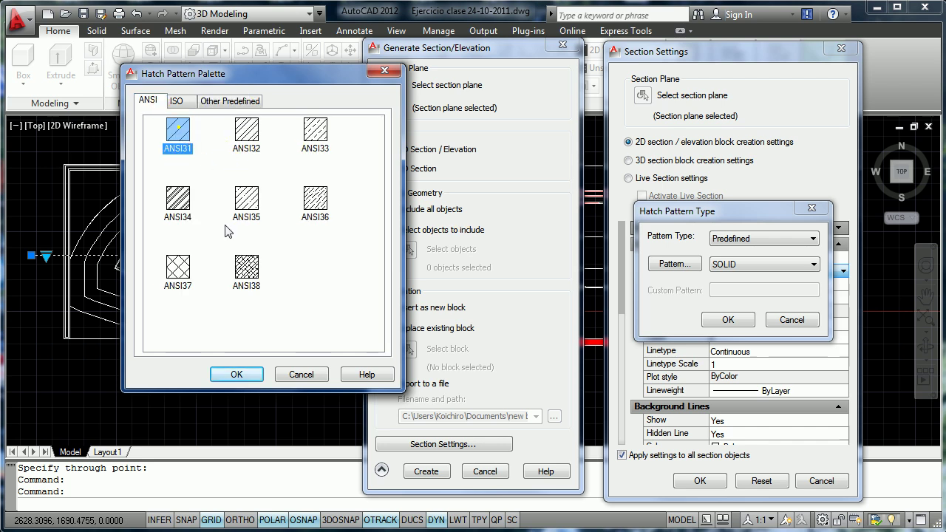
{"action": "left_click", "coordinate": [223, 368]}
{"action": "left_click", "coordinate": [711, 319]}
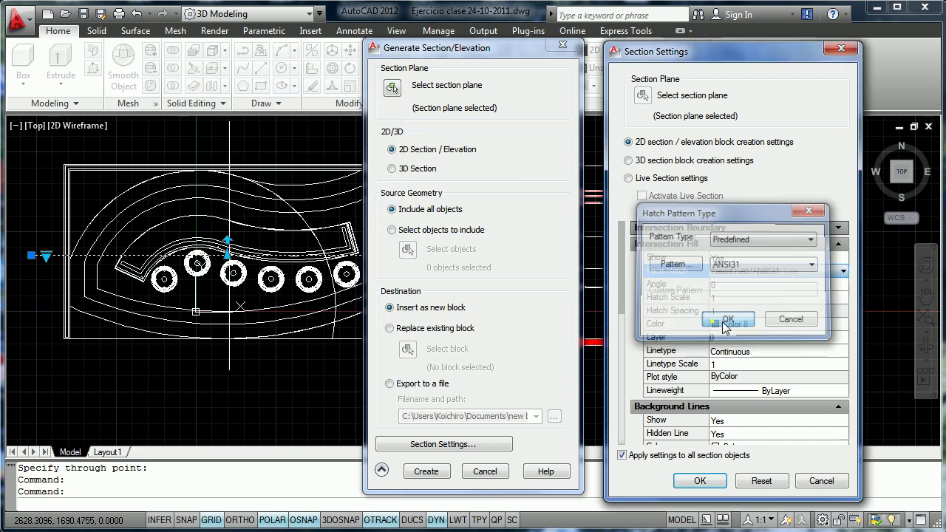
- Give the intersection fill a 0.13 mm lineweight and Red colour, then collapse the group
{"action": "left_click", "coordinate": [746, 397]}
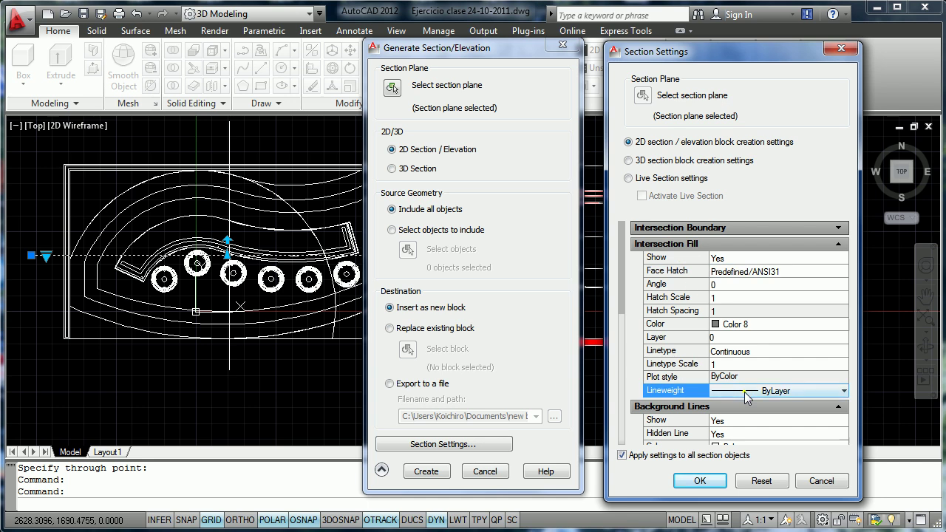
{"action": "left_click", "coordinate": [748, 392]}
{"action": "left_click", "coordinate": [780, 481]}
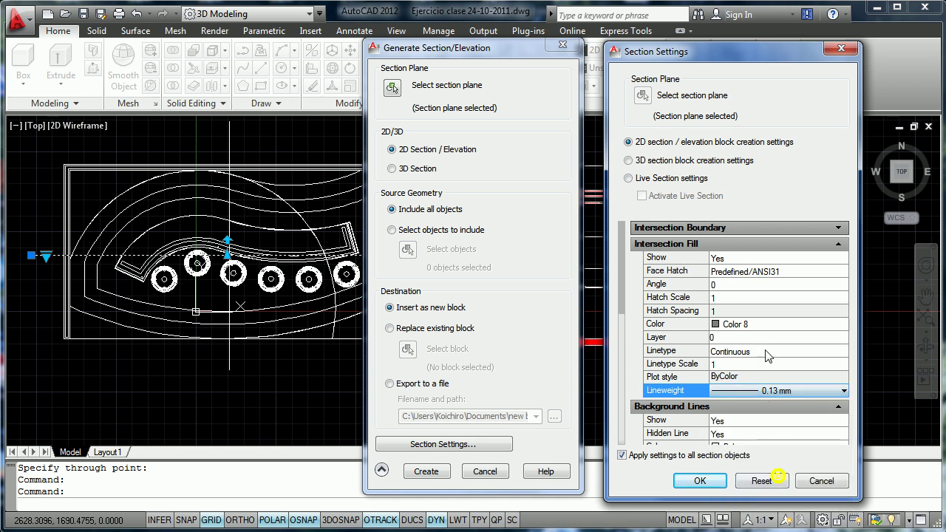
{"action": "left_click", "coordinate": [764, 327]}
{"action": "left_click", "coordinate": [763, 326]}
{"action": "left_click", "coordinate": [754, 339]}
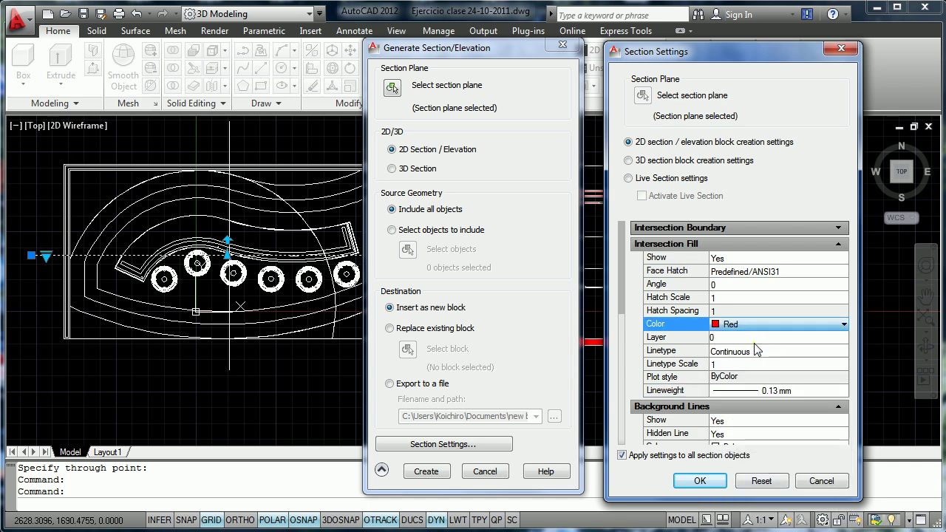
{"action": "left_click", "coordinate": [839, 245]}
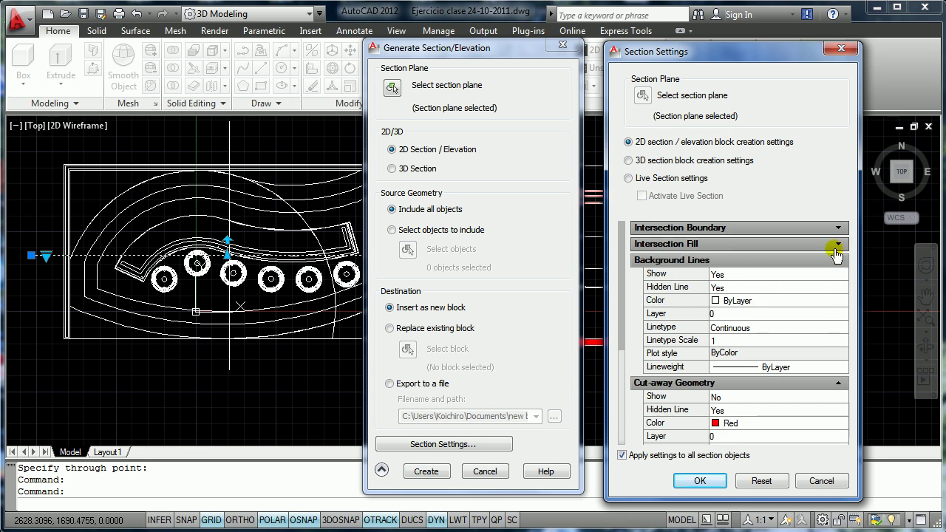
- Turn off background hidden lines and set background lineweight to 0.13 mm
{"action": "left_click", "coordinate": [750, 287]}
{"action": "left_click", "coordinate": [749, 288]}
{"action": "left_click", "coordinate": [742, 311]}
{"action": "left_click", "coordinate": [766, 366]}
{"action": "left_click", "coordinate": [766, 367]}
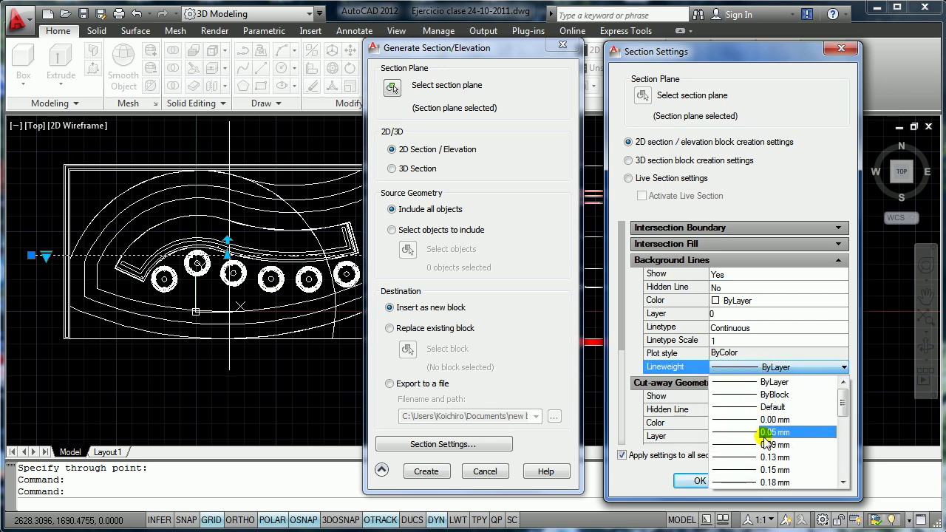
{"action": "left_click", "coordinate": [765, 458]}
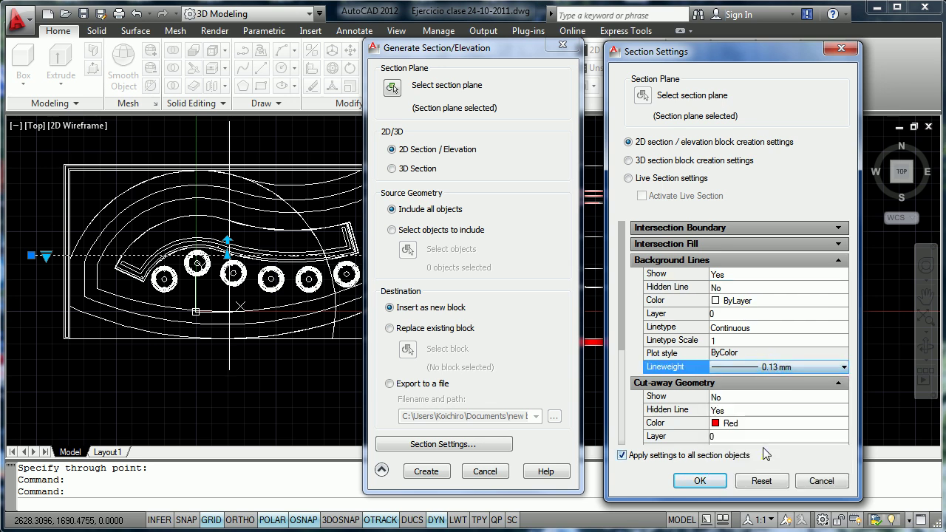
{"action": "left_click", "coordinate": [834, 261]}
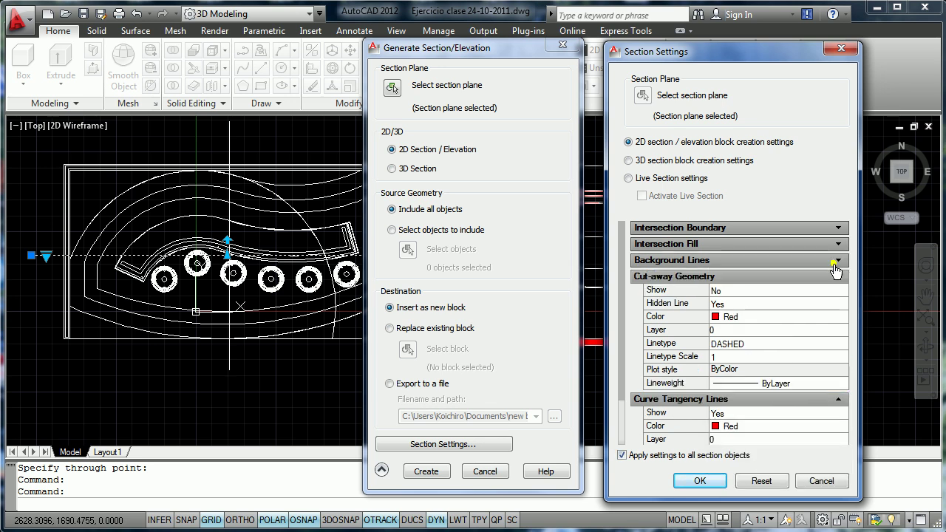
- Turn off cut-away hidden lines and curve tangency lines, then apply the settings
{"action": "left_click", "coordinate": [744, 305]}
{"action": "left_click", "coordinate": [749, 304]}
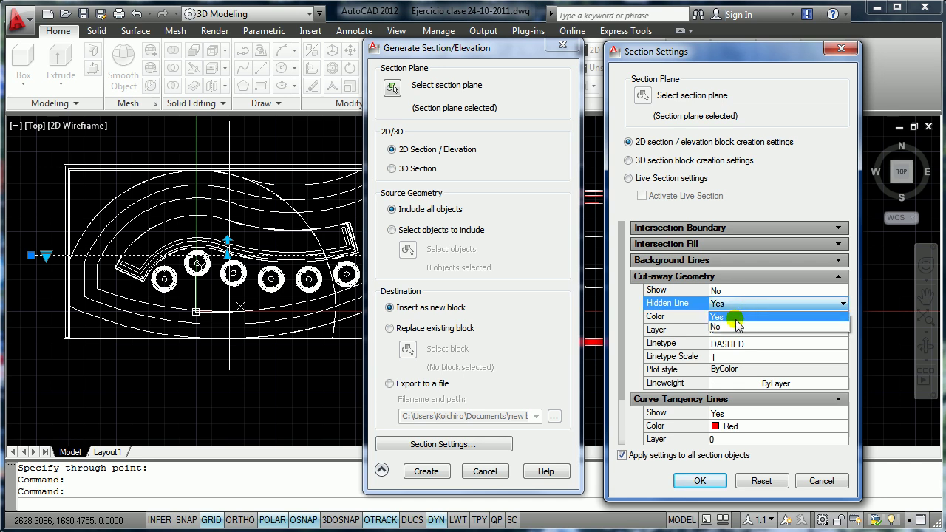
{"action": "left_click", "coordinate": [735, 327]}
{"action": "left_click", "coordinate": [721, 415]}
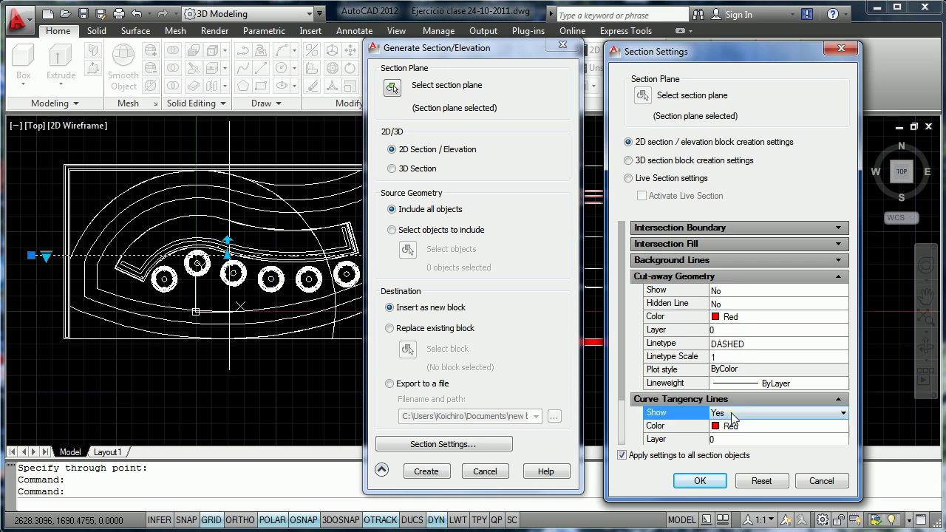
{"action": "left_click", "coordinate": [721, 416]}
{"action": "left_click", "coordinate": [723, 439]}
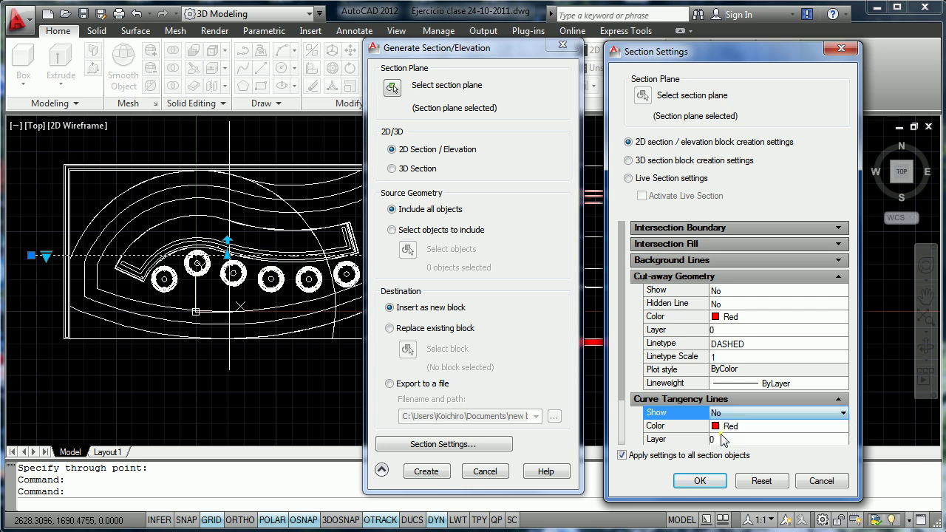
{"action": "left_click", "coordinate": [699, 481]}
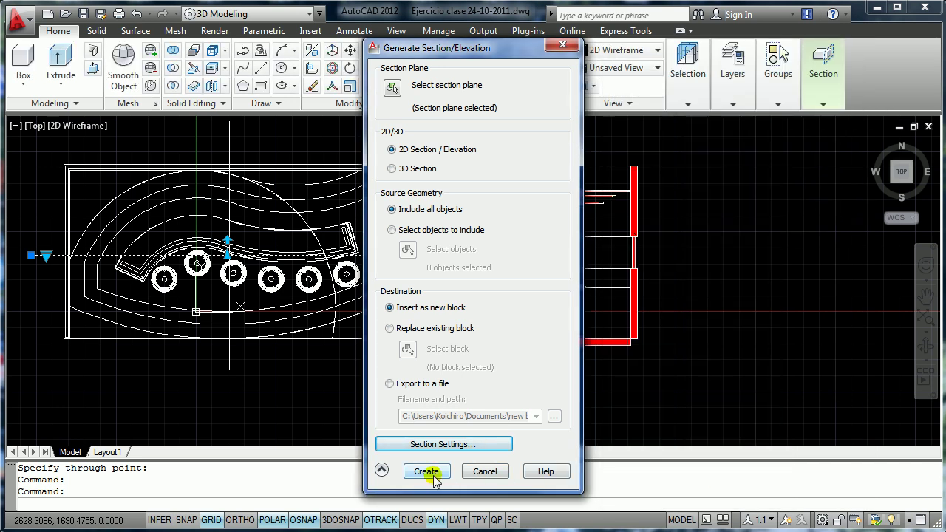
- Create the section block and place it right of the first elevation at default scale
{"action": "left_click", "coordinate": [426, 471]}
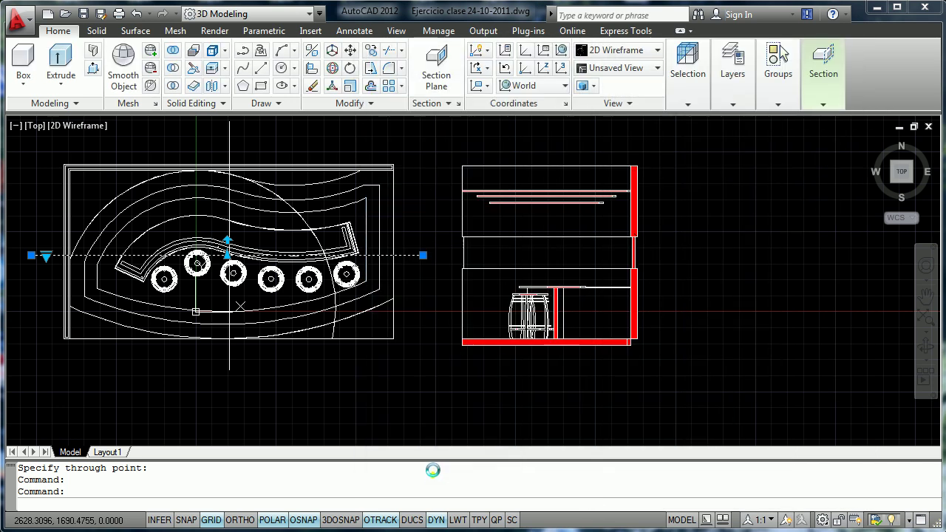
{"action": "left_click", "coordinate": [655, 339]}
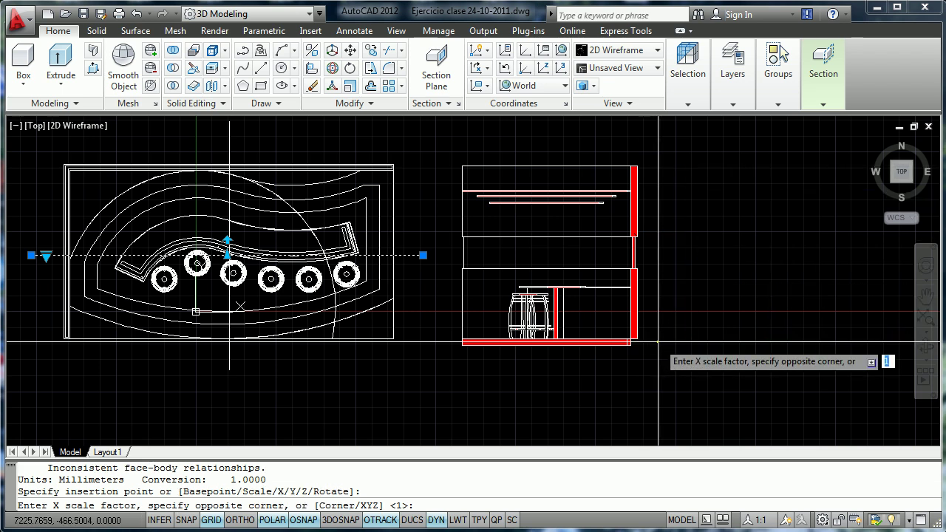
{"action": "key", "text": "Return"}
{"action": "key", "text": "Return"}
{"action": "key", "text": "Return"}
{"action": "key", "text": "Escape"}
{"action": "key", "text": "Escape"}
{"action": "middle_click_drag", "start_coordinate": [777, 288], "coordinate": [405, 288]}
{"action": "scroll", "coordinate": [409, 259], "scroll_direction": "up", "scroll_amount": 5}
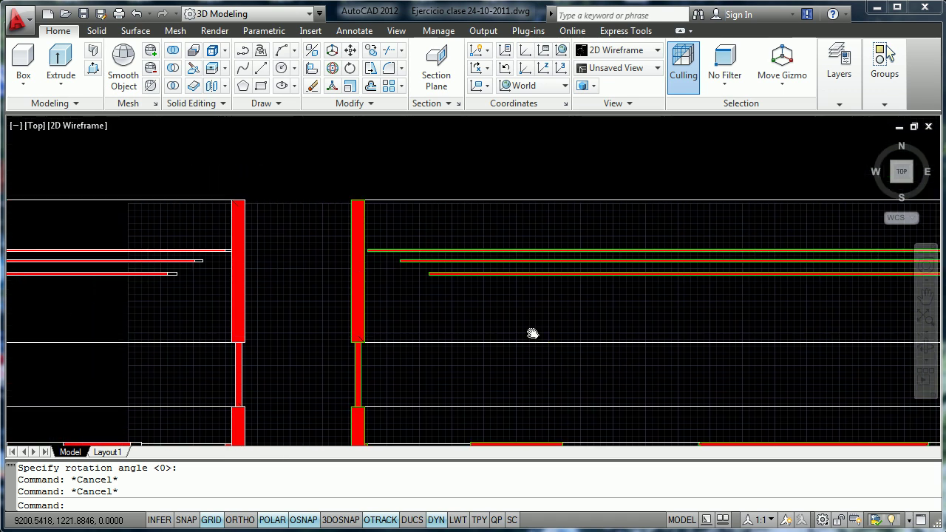
{"action": "scroll", "coordinate": [409, 259], "scroll_direction": "up", "scroll_amount": 3}
{"action": "scroll", "coordinate": [402, 259], "scroll_direction": "down", "scroll_amount": 6}
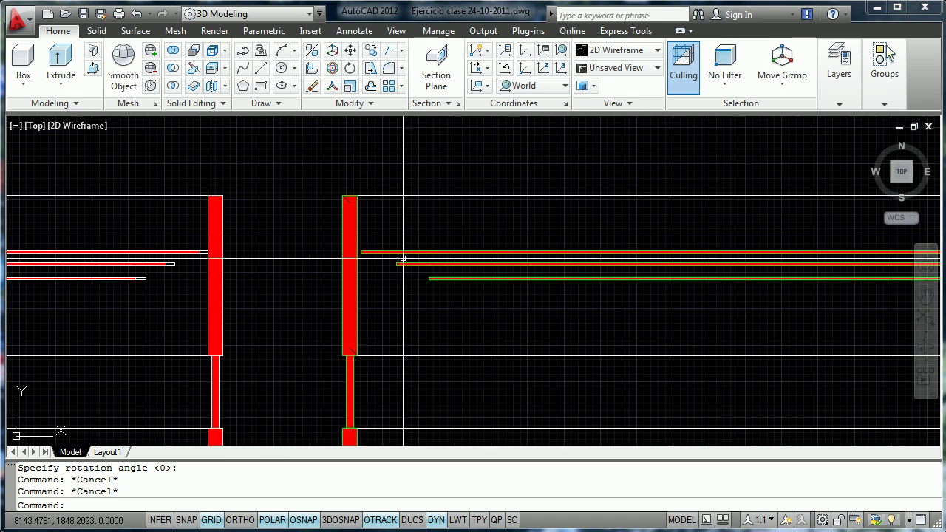
{"action": "middle_click_drag", "start_coordinate": [425, 296], "coordinate": [410, 223]}
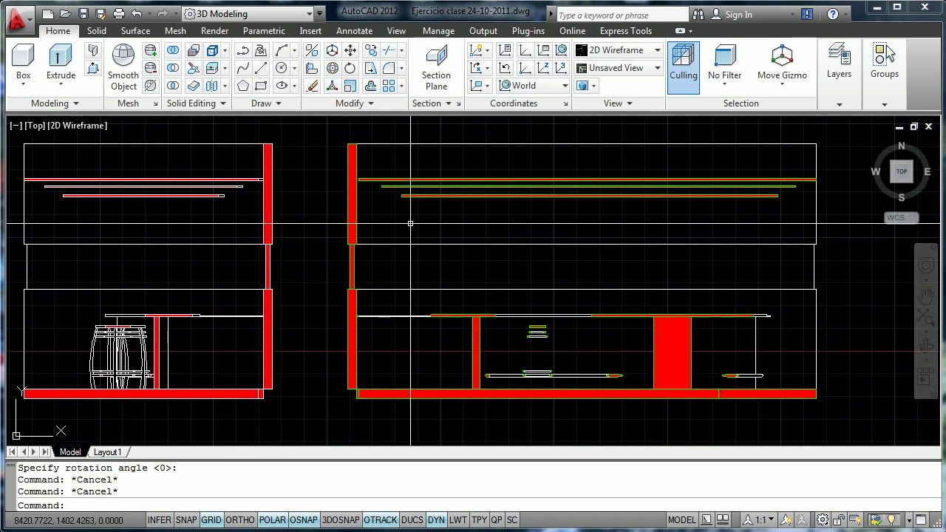
{"action": "scroll", "coordinate": [703, 363], "scroll_direction": "up", "scroll_amount": 8}
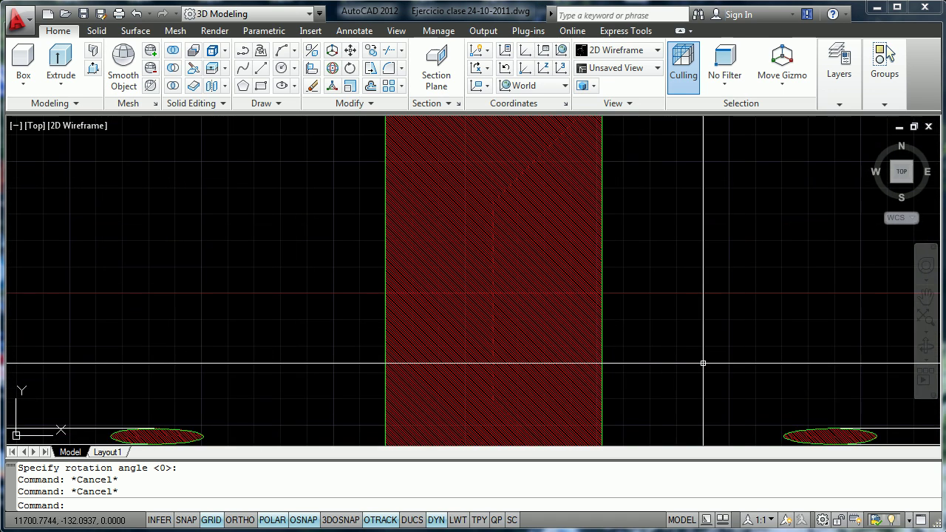
{"action": "scroll", "coordinate": [703, 362], "scroll_direction": "down", "scroll_amount": 5}
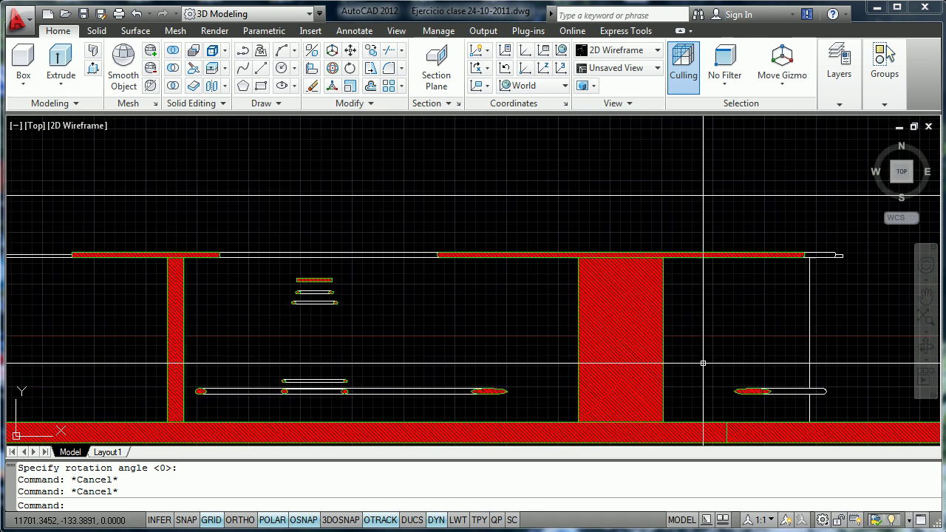
{"action": "scroll", "coordinate": [703, 362], "scroll_direction": "down", "scroll_amount": 6}
{"action": "scroll", "coordinate": [280, 275], "scroll_direction": "up", "scroll_amount": 3}
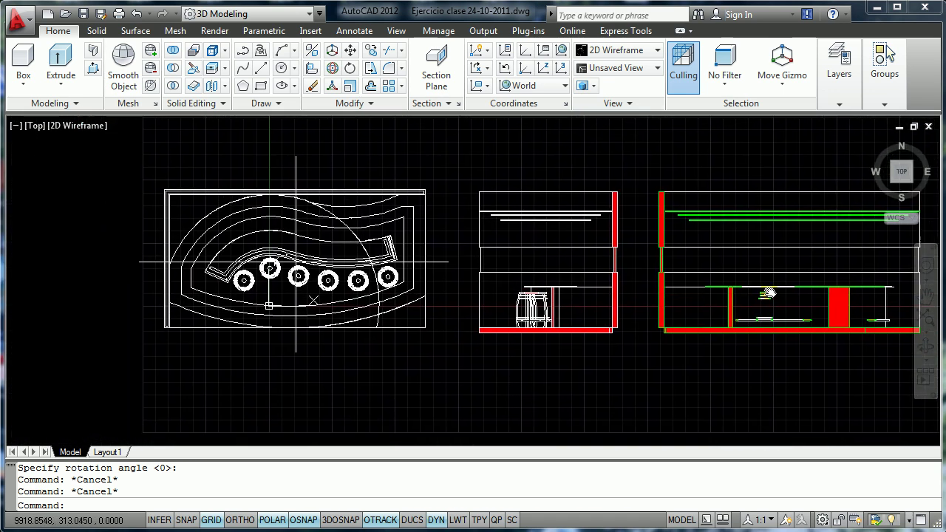
{"action": "middle_click_drag", "start_coordinate": [768, 296], "coordinate": [770, 279]}
{"action": "middle_click_drag", "start_coordinate": [542, 296], "coordinate": [543, 238]}
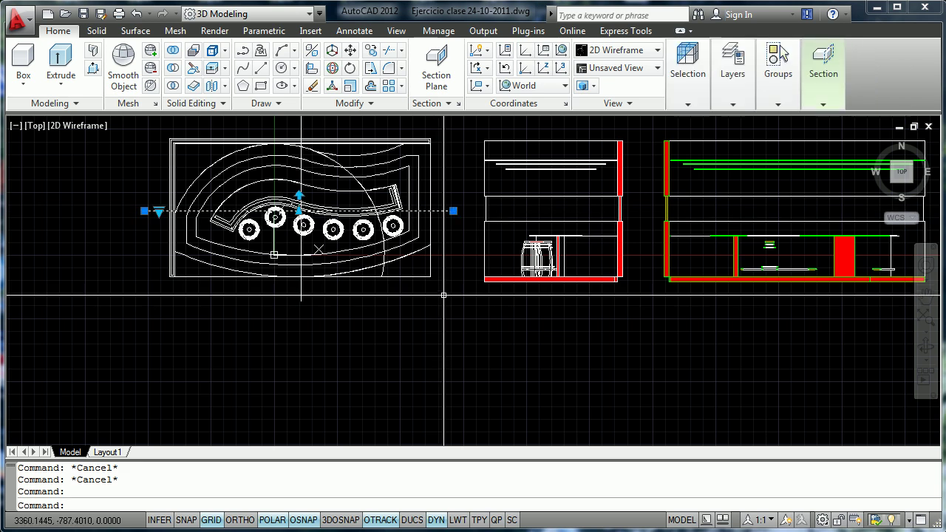
- Move the section plane down below the plan
{"action": "right_click", "coordinate": [448, 243]}
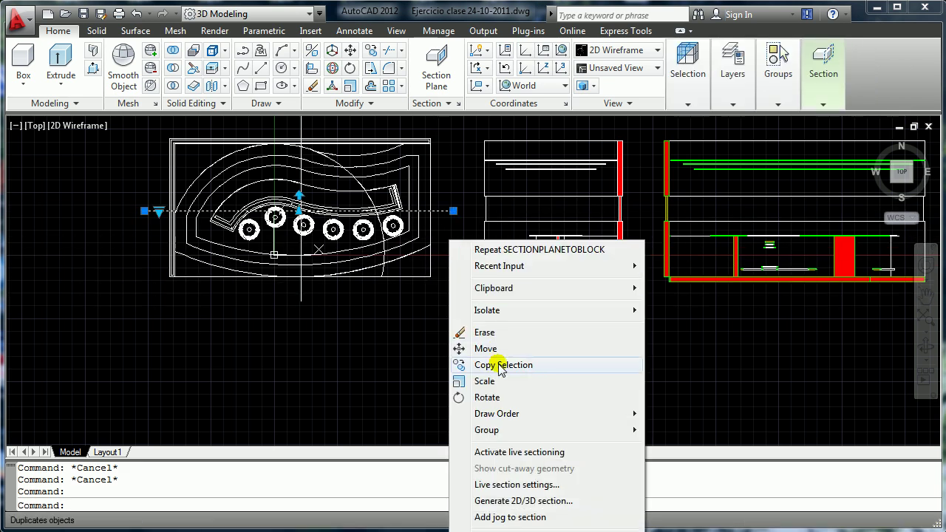
{"action": "left_click", "coordinate": [485, 348]}
{"action": "left_click", "coordinate": [464, 231]}
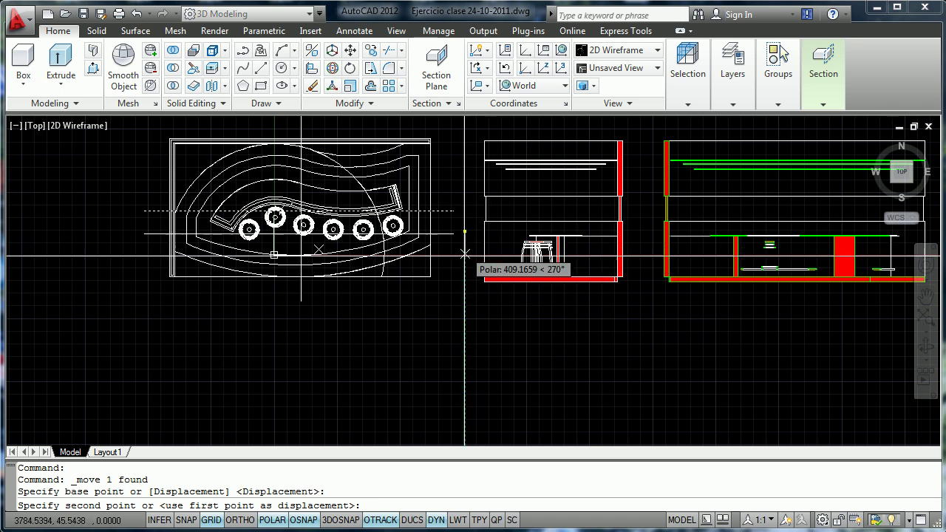
{"action": "left_click", "coordinate": [456, 353]}
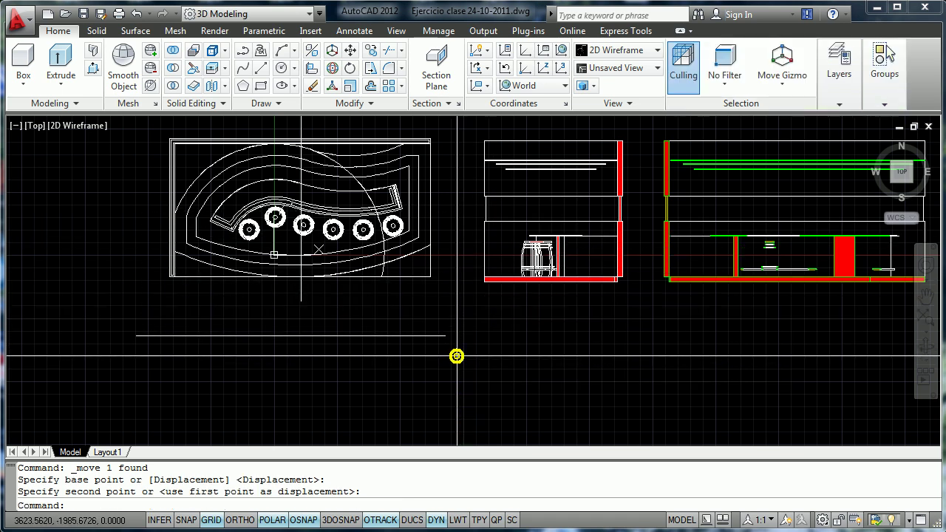
- Start Generate 2D/3D section for the moved plane
{"action": "left_click", "coordinate": [423, 335]}
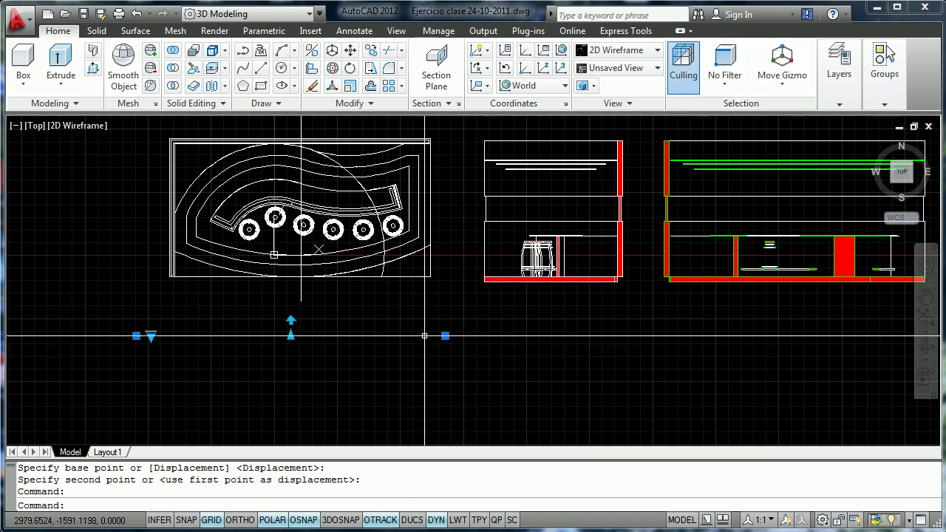
{"action": "right_click", "coordinate": [451, 336]}
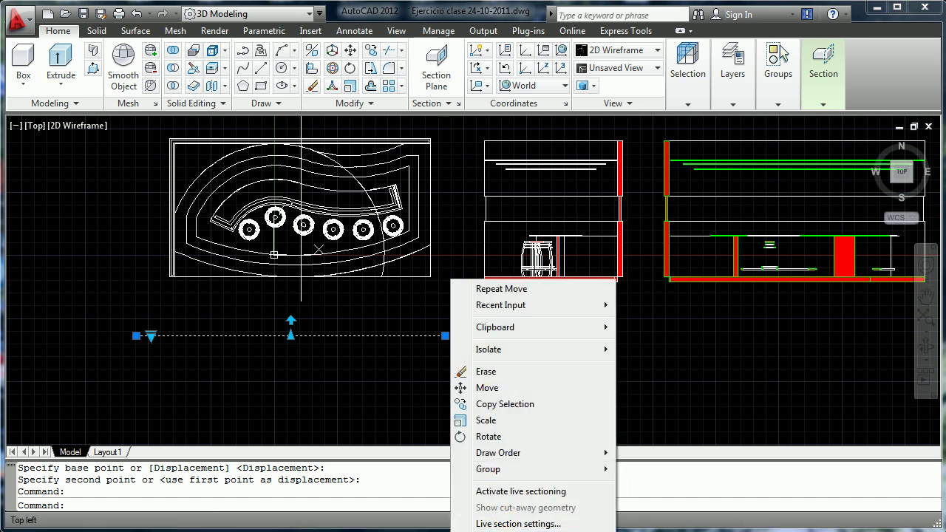
{"action": "left_click", "coordinate": [517, 529]}
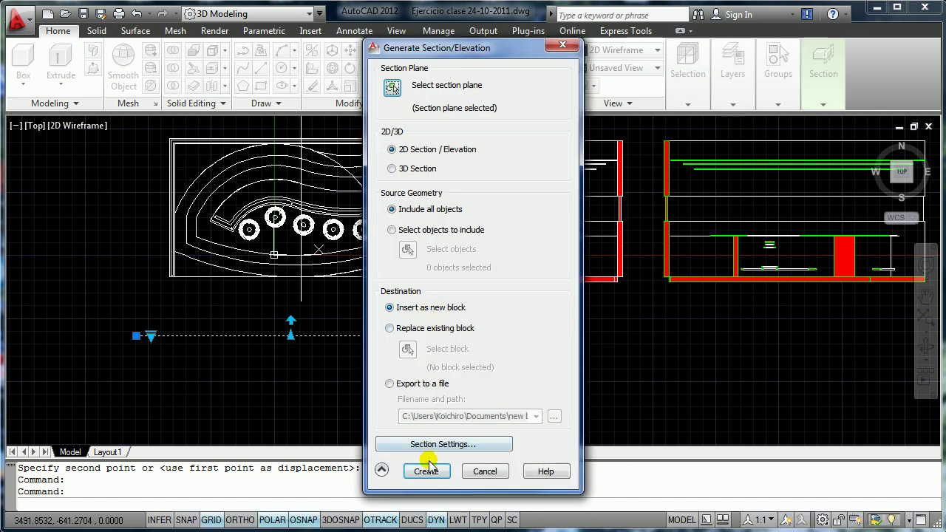
- Create the front elevation block and place it beneath the earlier sections at default scale
{"action": "left_click", "coordinate": [426, 472]}
{"action": "middle_click_drag", "start_coordinate": [499, 399], "coordinate": [443, 273]}
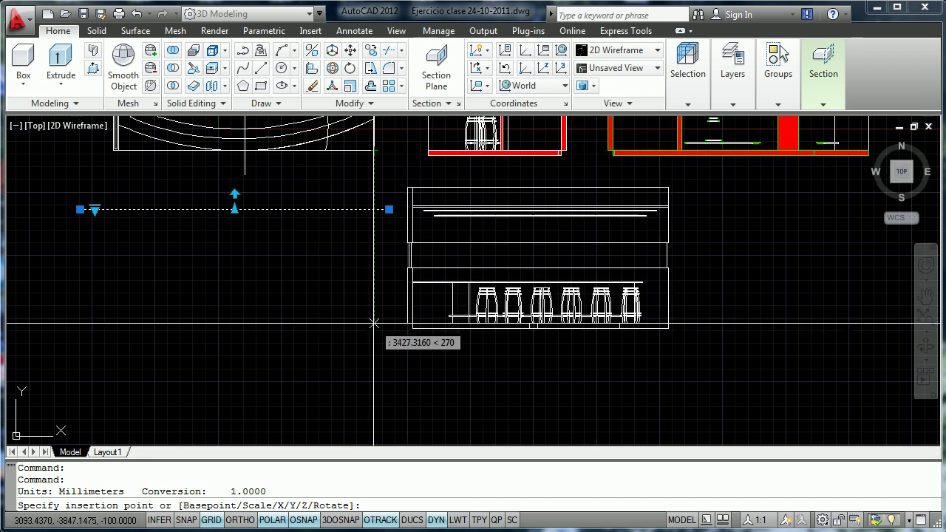
{"action": "left_click", "coordinate": [373, 322]}
{"action": "key", "text": "Return"}
{"action": "key", "text": "Return"}
- Finish the block insertion and zoom out to show the plan with all its elevations
{"action": "key", "text": "Escape"}
{"action": "key", "text": "Escape"}
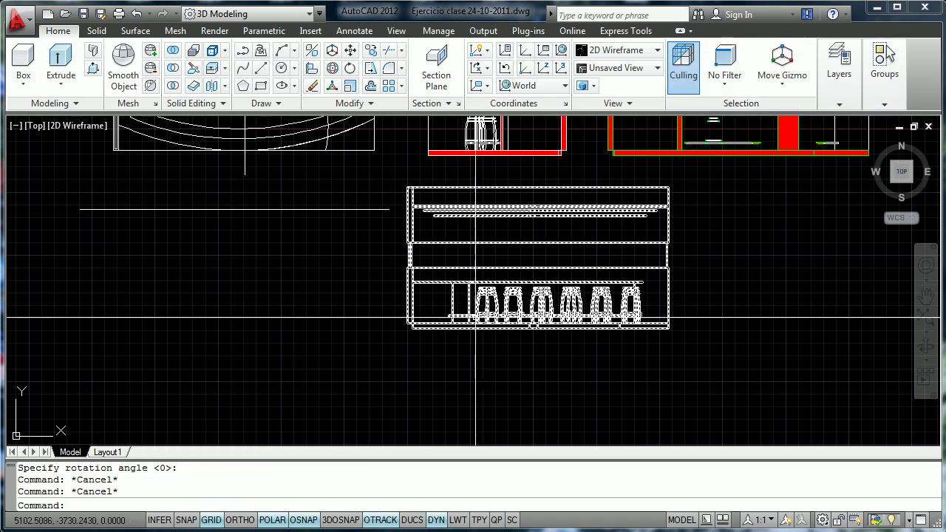
{"action": "scroll", "coordinate": [540, 352], "scroll_direction": "up", "scroll_amount": 5}
{"action": "scroll", "coordinate": [540, 353], "scroll_direction": "up", "scroll_amount": 2}
{"action": "scroll", "coordinate": [643, 281], "scroll_direction": "down", "scroll_amount": 5}
{"action": "mouse_move", "coordinate": [657, 238]}
{"action": "middle_mouse_down"}
{"action": "mouse_move", "coordinate": [608, 331]}
{"action": "mouse_move", "coordinate": [590, 259]}
{"action": "middle_mouse_up"}
{"action": "scroll", "coordinate": [608, 332], "scroll_direction": "down", "scroll_amount": 2}
{"action": "middle_click_drag", "start_coordinate": [570, 205], "coordinate": [548, 258]}
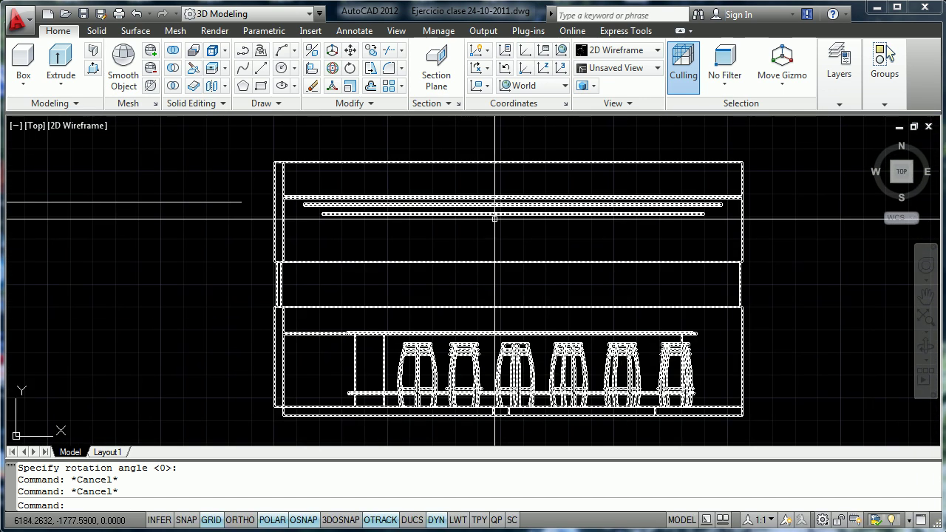
{"action": "scroll", "coordinate": [416, 266], "scroll_direction": "down", "scroll_amount": 3}
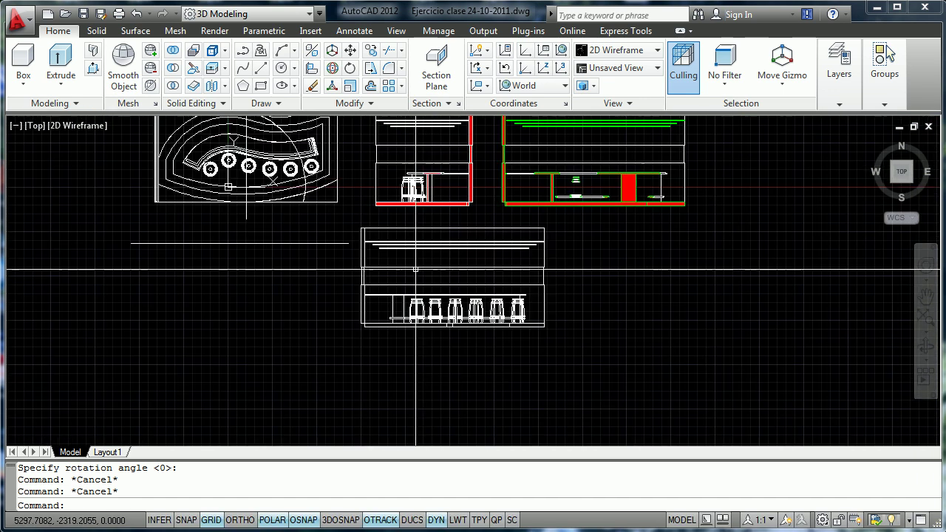
{"action": "mouse_move", "coordinate": [416, 265]}
{"action": "middle_mouse_down"}
{"action": "mouse_move", "coordinate": [529, 364]}
{"action": "mouse_move", "coordinate": [491, 342]}
{"action": "middle_mouse_up"}
- Draw a diagonal section plane below the plan, left of the elevation block, and select it
{"action": "left_click", "coordinate": [436, 67]}
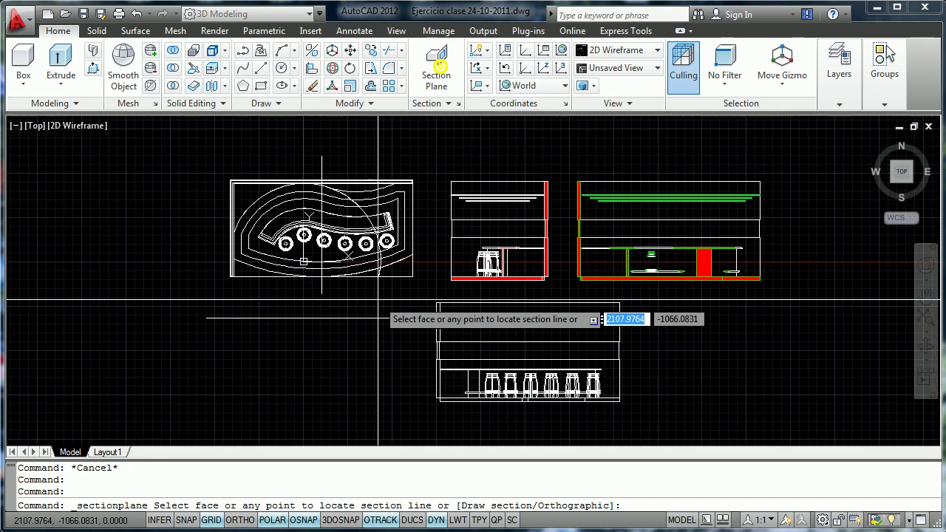
{"action": "left_click", "coordinate": [330, 357]}
{"action": "left_click", "coordinate": [423, 297]}
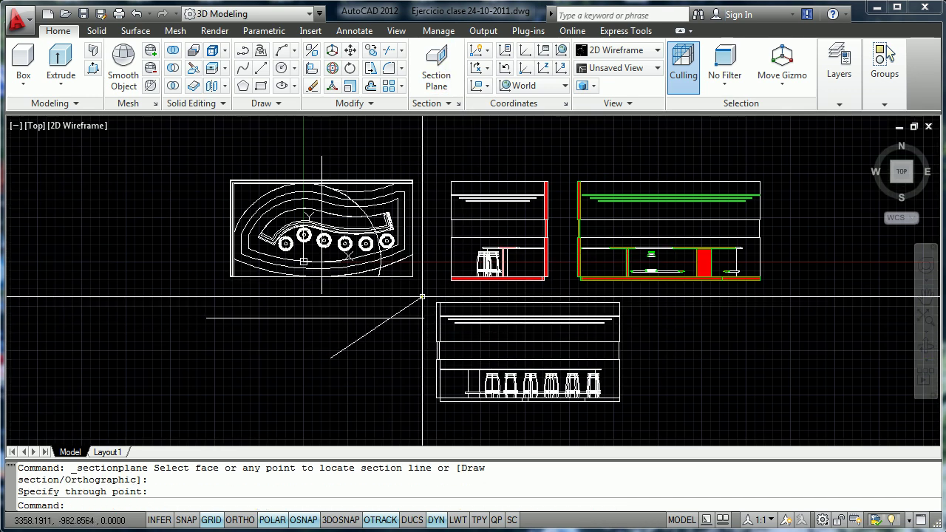
{"action": "scroll", "coordinate": [416, 345], "scroll_direction": "up", "scroll_amount": 2}
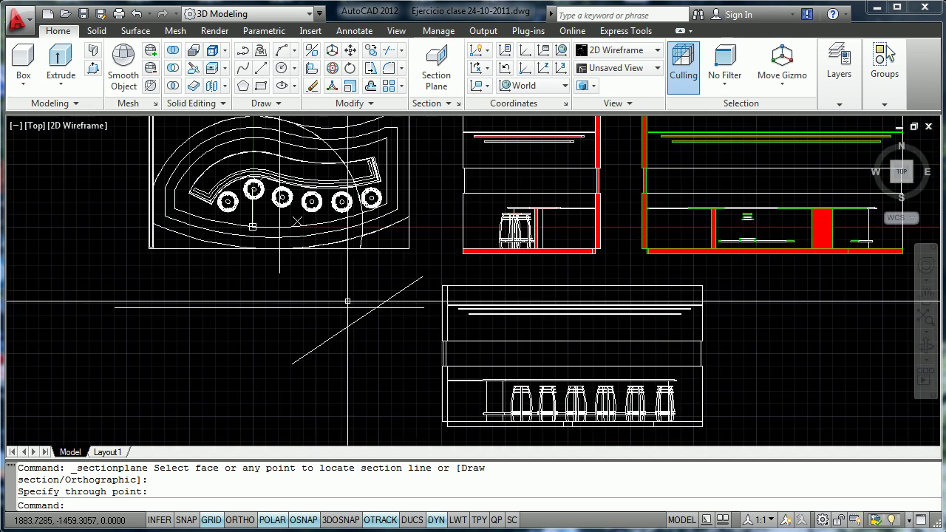
{"action": "left_click", "coordinate": [398, 294]}
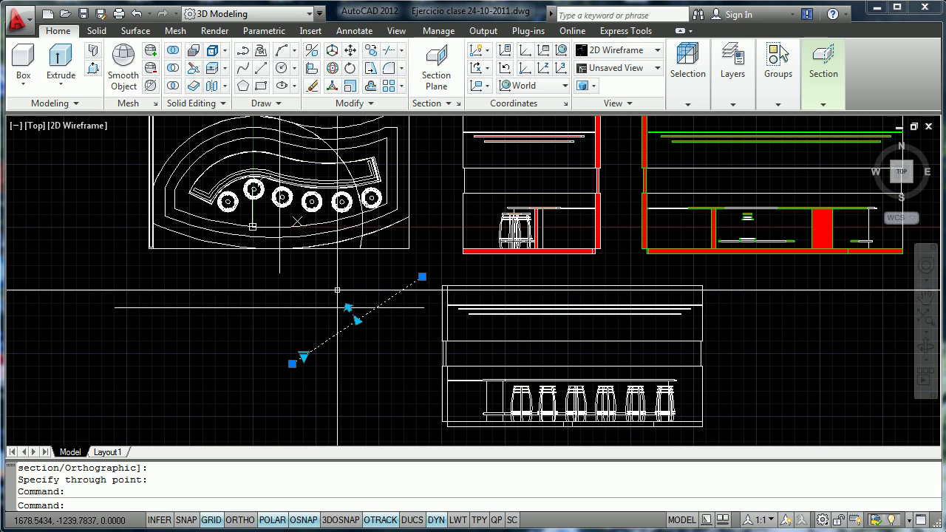
- Open Generate 2D/3D section and its Section Settings for the diagonal plane
{"action": "right_click", "coordinate": [356, 277]}
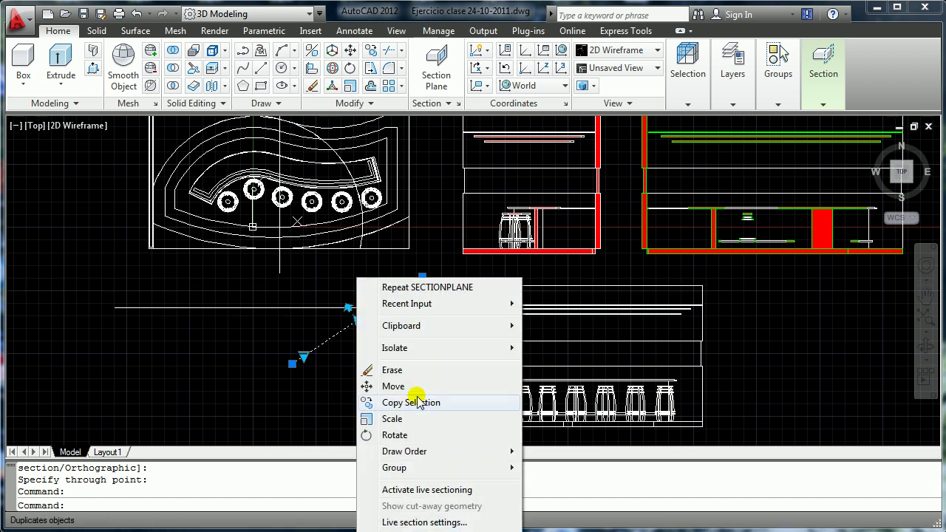
{"action": "right_click", "coordinate": [424, 186]}
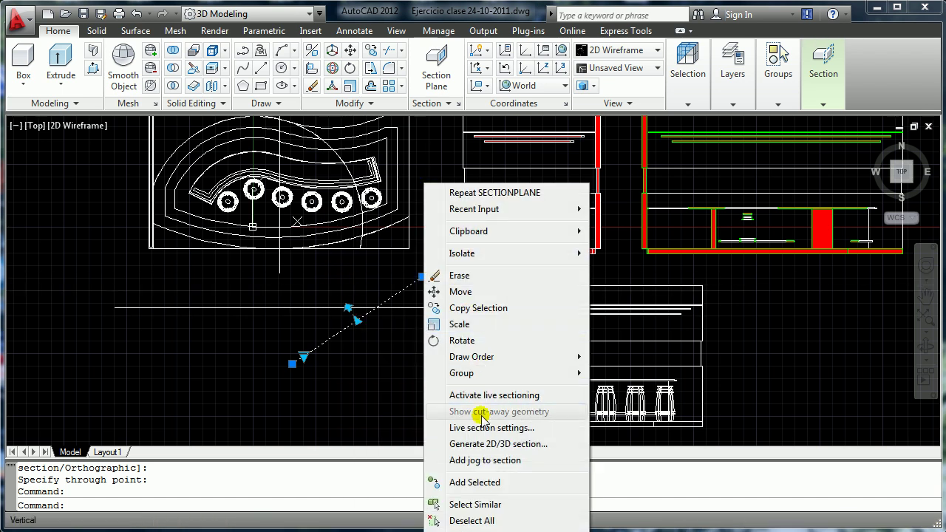
{"action": "left_click", "coordinate": [483, 444]}
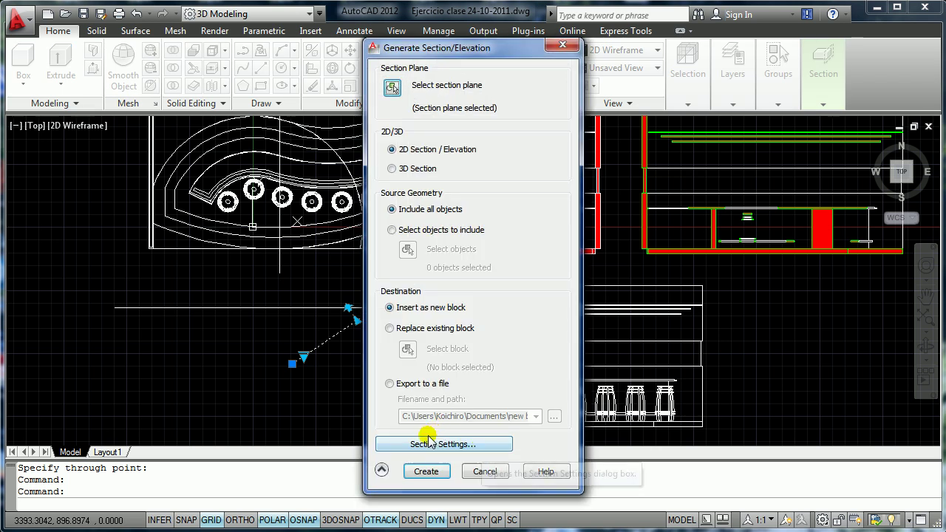
{"action": "left_click", "coordinate": [432, 444]}
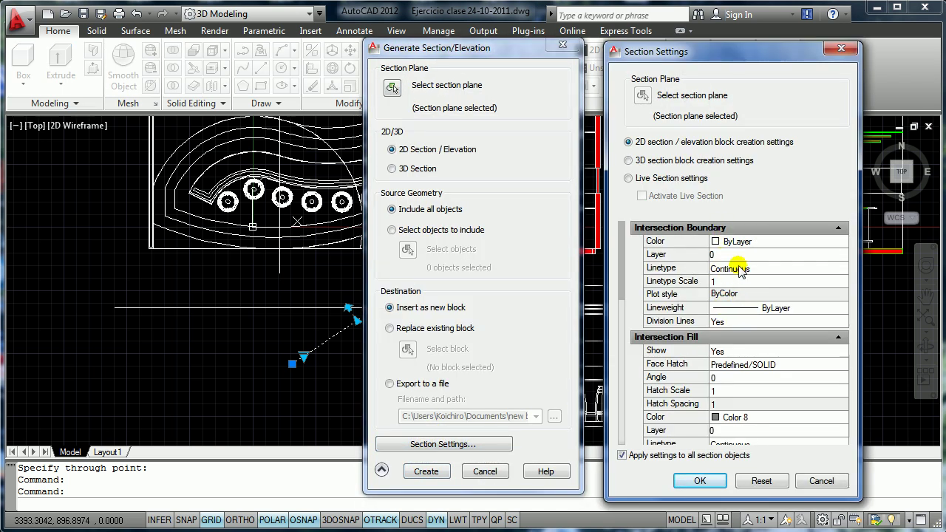
- Keep the intersection boundary colour ByLayer and collapse the boundary and fill groups
{"action": "left_click", "coordinate": [828, 243]}
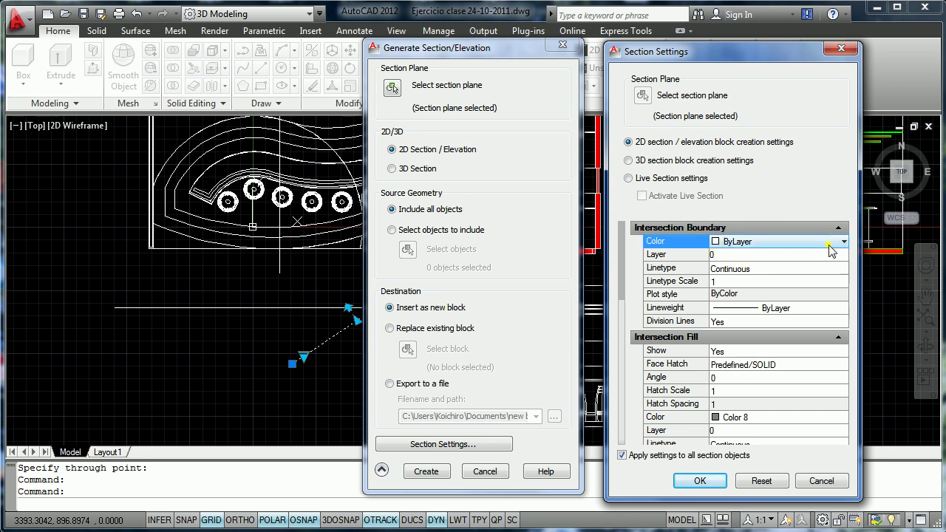
{"action": "left_click", "coordinate": [833, 244]}
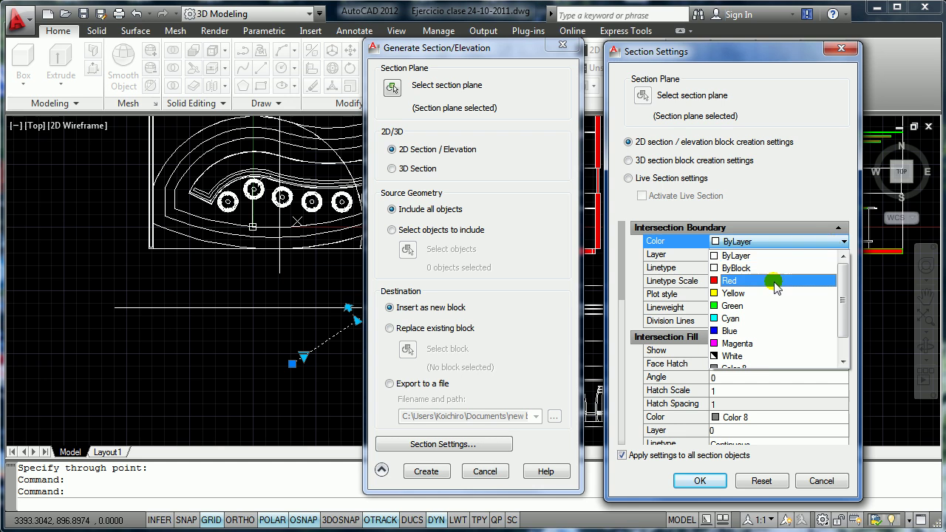
{"action": "left_click", "coordinate": [793, 199]}
{"action": "left_click", "coordinate": [840, 229]}
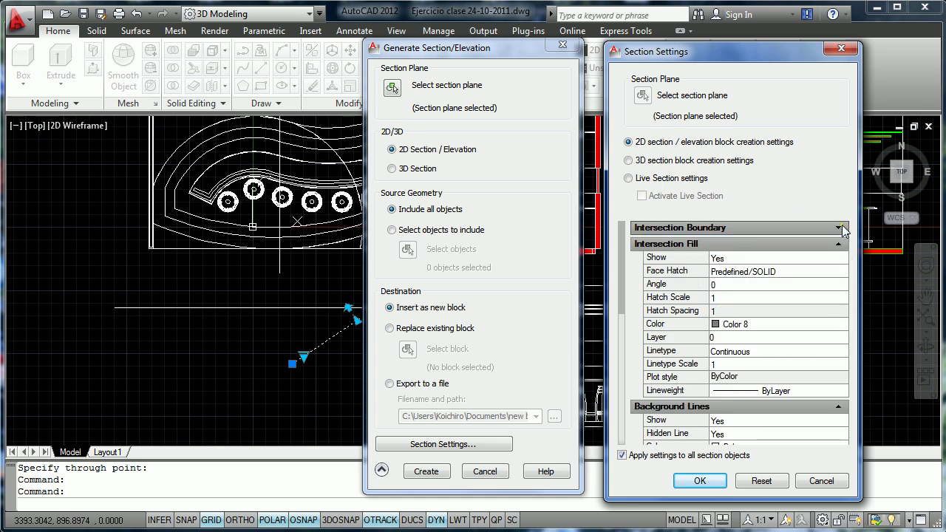
{"action": "left_click", "coordinate": [840, 228]}
{"action": "left_click", "coordinate": [840, 228]}
{"action": "left_click", "coordinate": [837, 244]}
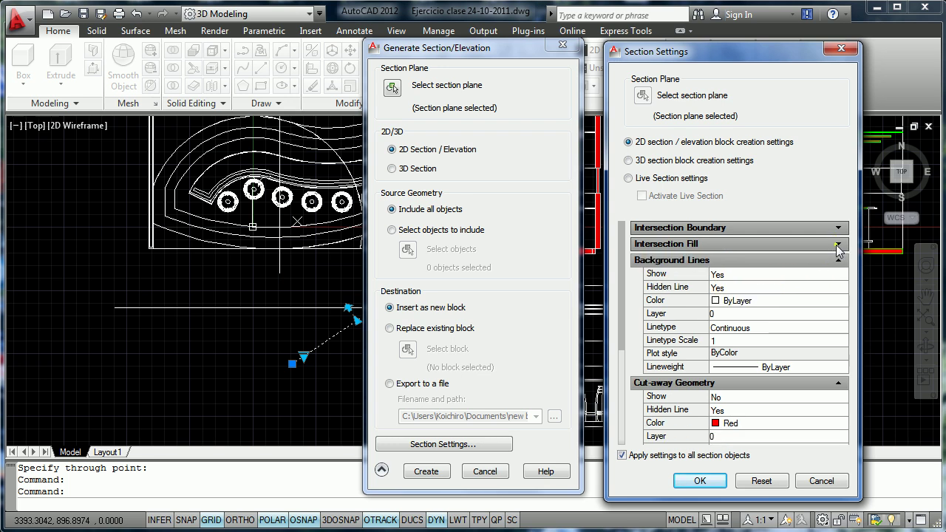
- Turn off background hidden lines and set background lineweight to 0.13 mm
{"action": "left_click", "coordinate": [734, 289]}
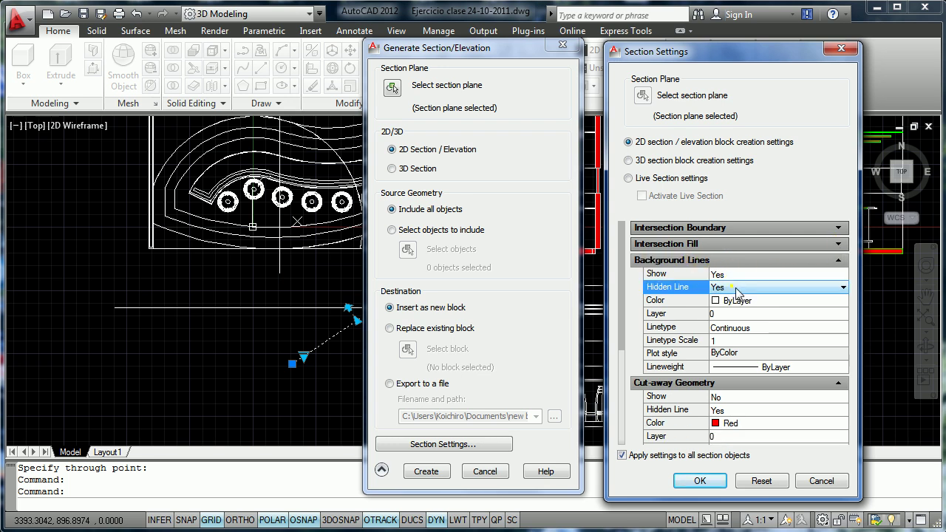
{"action": "left_click", "coordinate": [731, 311]}
{"action": "left_click", "coordinate": [744, 365]}
{"action": "left_click", "coordinate": [746, 367]}
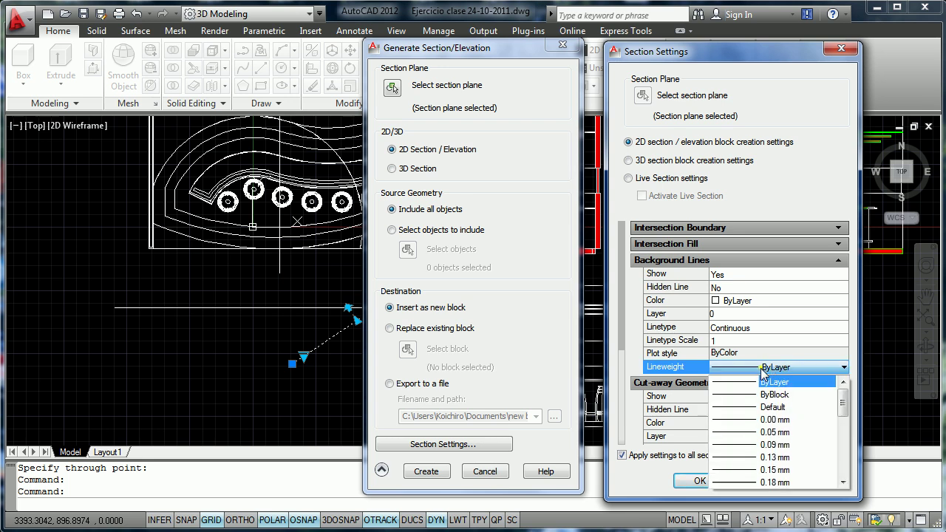
{"action": "left_click", "coordinate": [761, 458]}
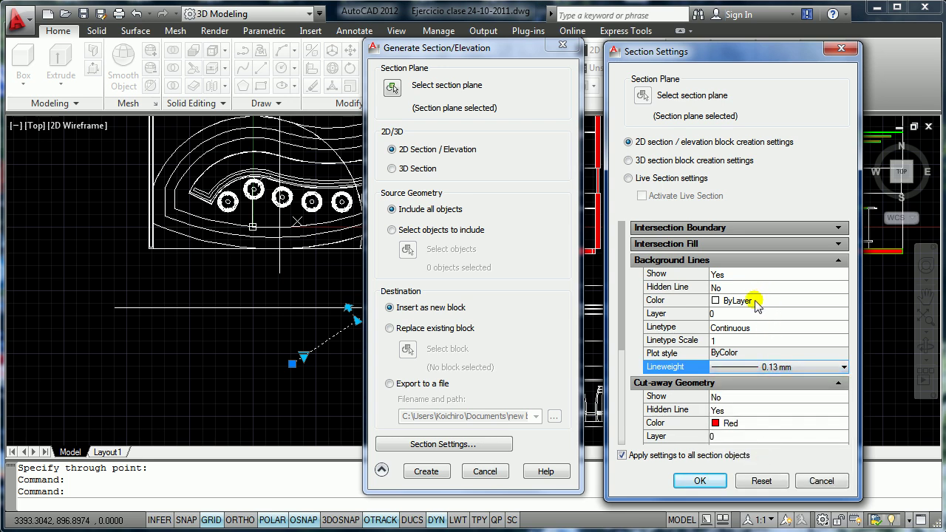
- Hide cut-away geometry and turn off its hidden lines
{"action": "left_click", "coordinate": [729, 397]}
{"action": "left_click", "coordinate": [727, 397]}
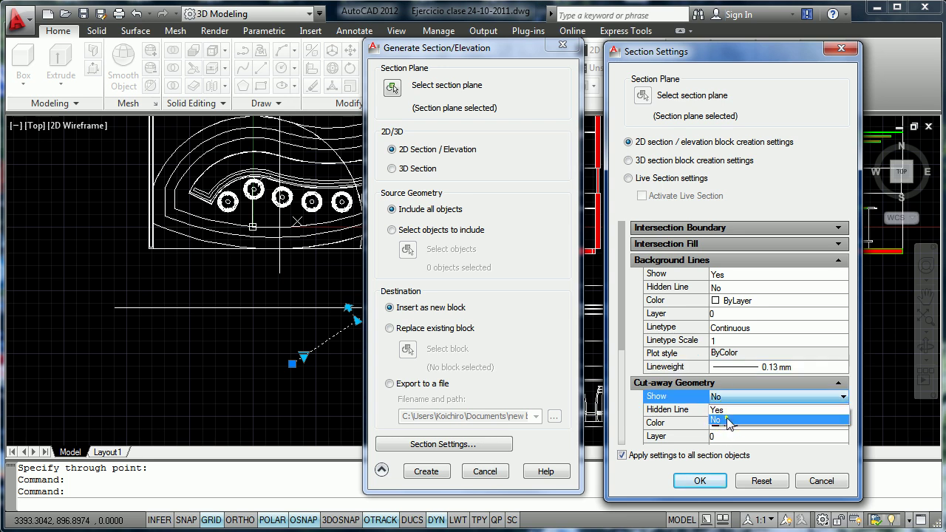
{"action": "left_click", "coordinate": [728, 420]}
{"action": "left_click", "coordinate": [728, 411]}
{"action": "left_click", "coordinate": [724, 430]}
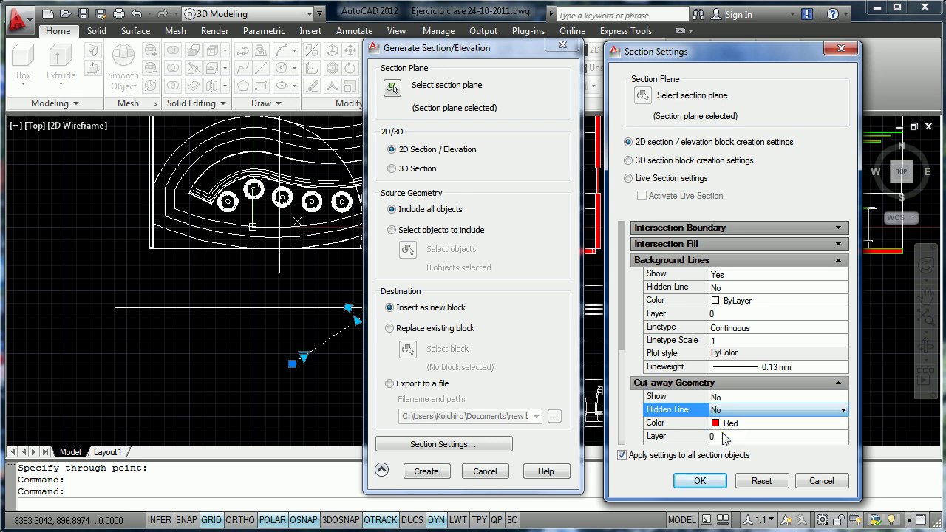
{"action": "left_click", "coordinate": [805, 266]}
{"action": "left_click", "coordinate": [836, 263]}
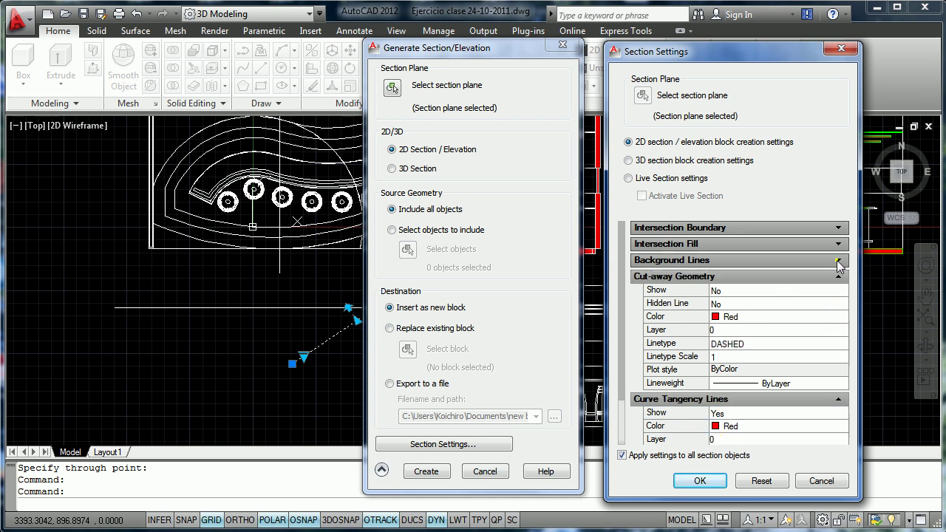
{"action": "left_click", "coordinate": [835, 278]}
- Hide curve tangency lines and apply the section settings
{"action": "left_click", "coordinate": [723, 307]}
{"action": "left_click", "coordinate": [755, 307]}
{"action": "left_click", "coordinate": [732, 329]}
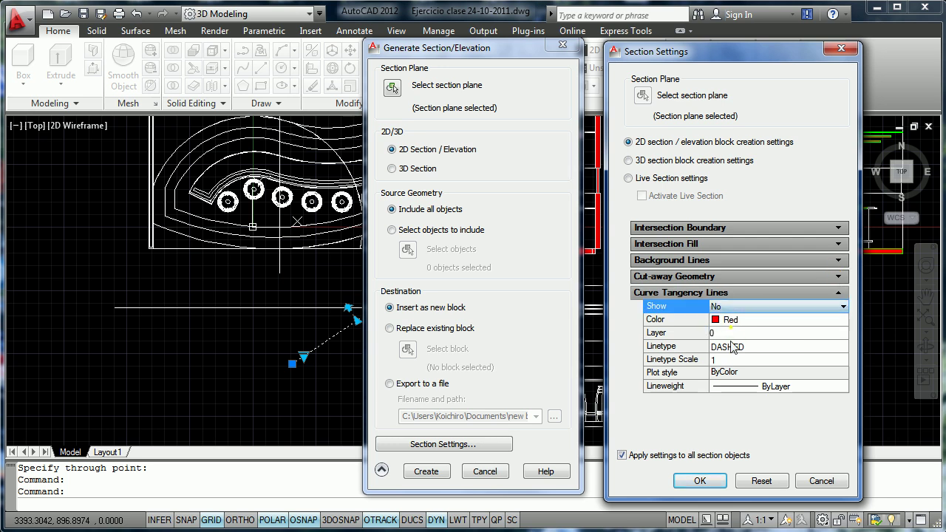
{"action": "left_click", "coordinate": [699, 480]}
- Insert the diagonal section's elevation block right of the front elevation at default scale
{"action": "left_click", "coordinate": [426, 472]}
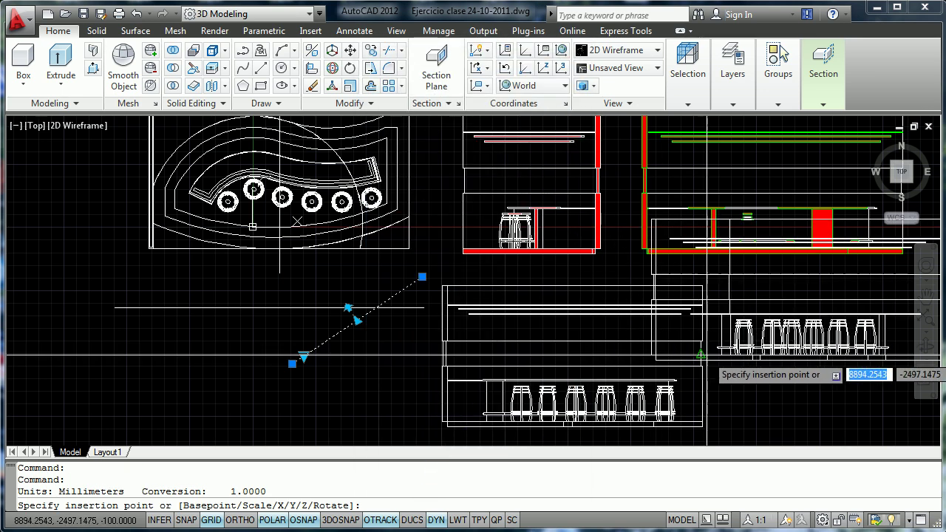
{"action": "middle_click_drag", "start_coordinate": [769, 362], "coordinate": [485, 338]}
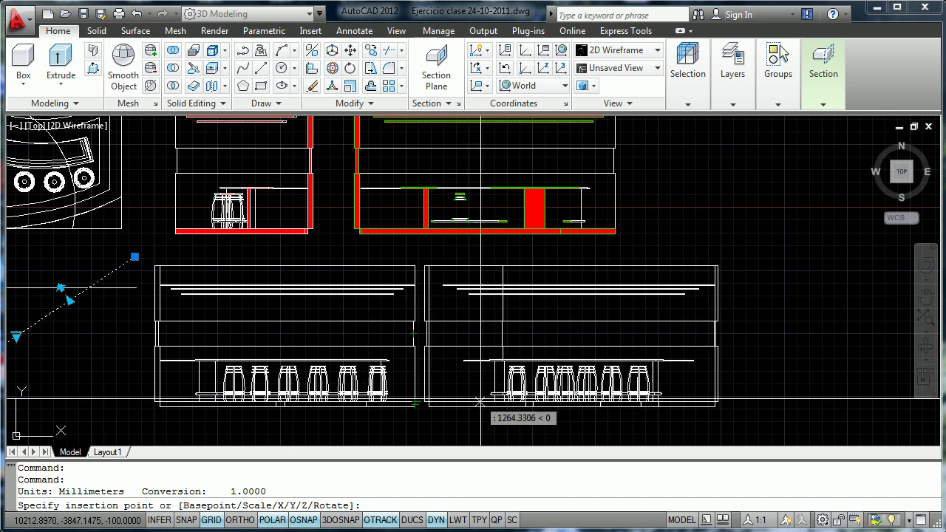
{"action": "left_click", "coordinate": [525, 402]}
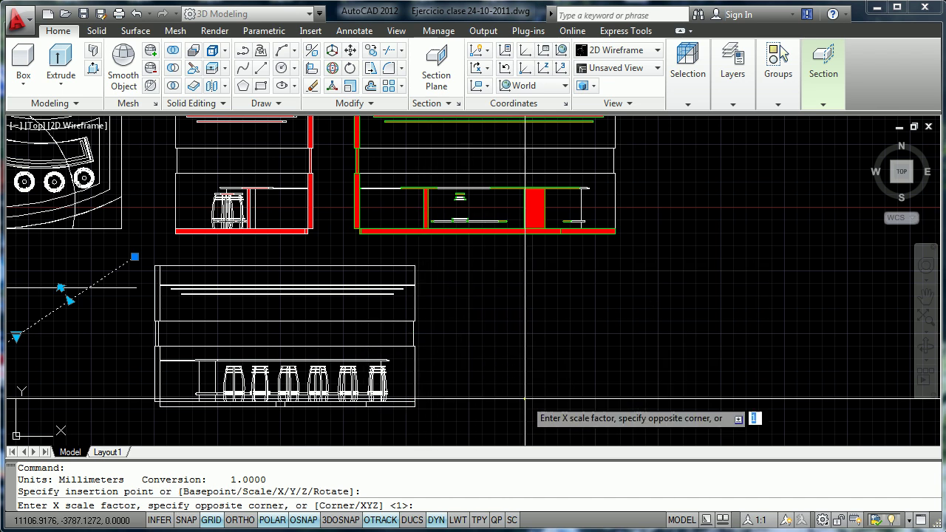
{"action": "key", "text": "Return"}
{"action": "key", "text": "Return"}
{"action": "key", "text": "Escape"}
{"action": "key", "text": "Escape"}
{"action": "scroll", "coordinate": [650, 373], "scroll_direction": "up", "scroll_amount": 3}
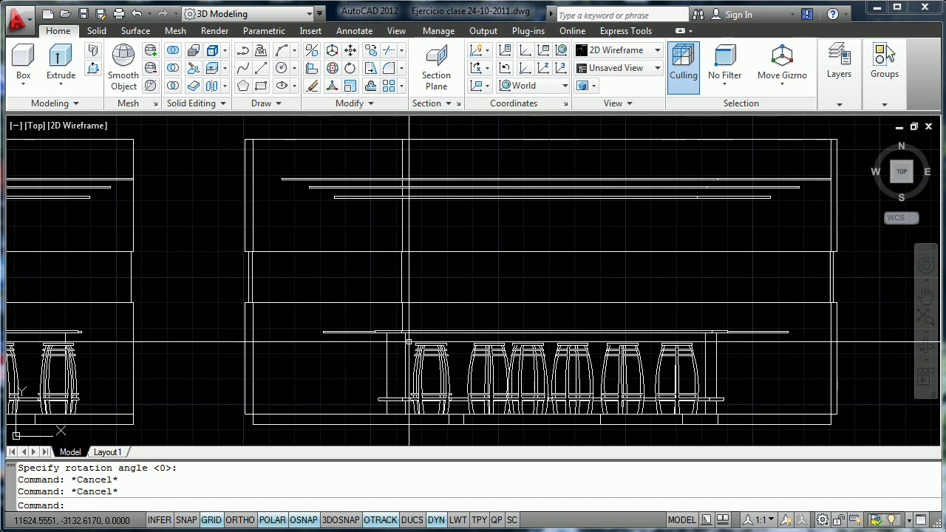
{"action": "scroll", "coordinate": [523, 238], "scroll_direction": "down", "scroll_amount": 2}
{"action": "scroll", "coordinate": [523, 239], "scroll_direction": "down", "scroll_amount": 3}
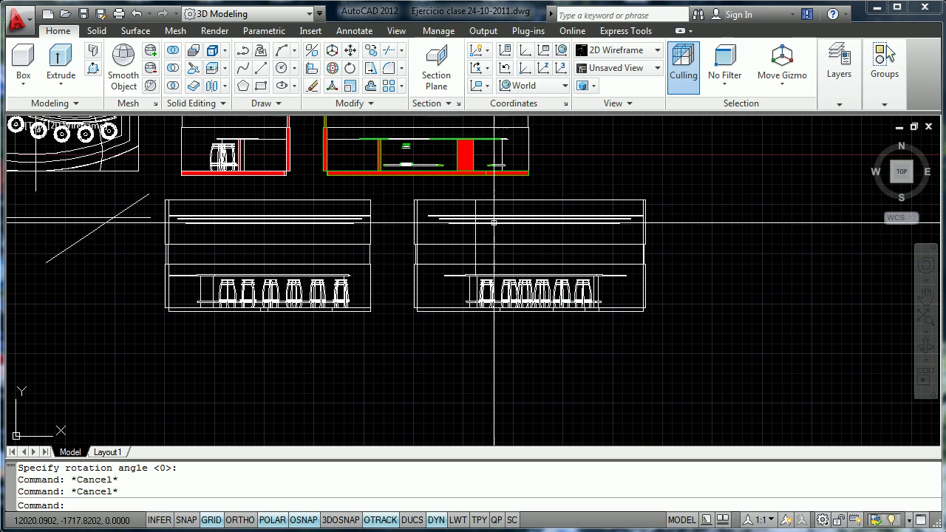
{"action": "middle_click_drag", "start_coordinate": [649, 314], "coordinate": [681, 320]}
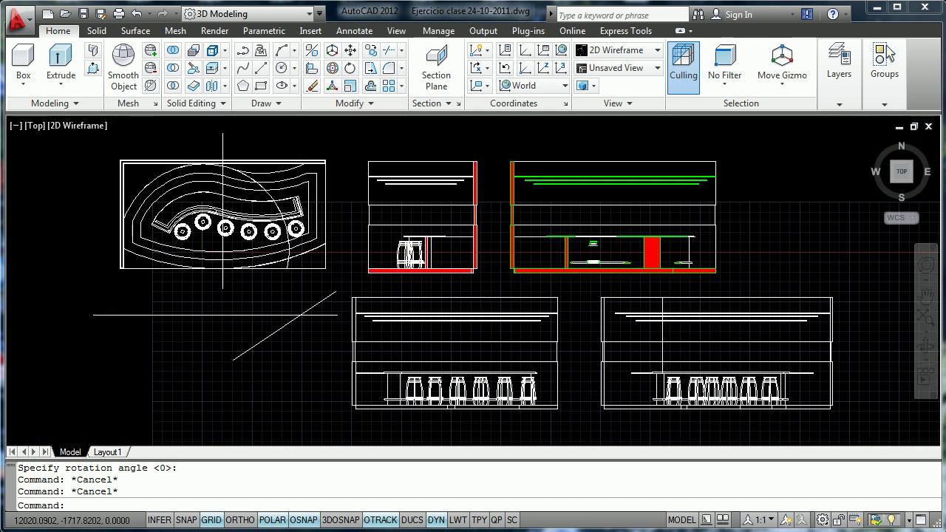